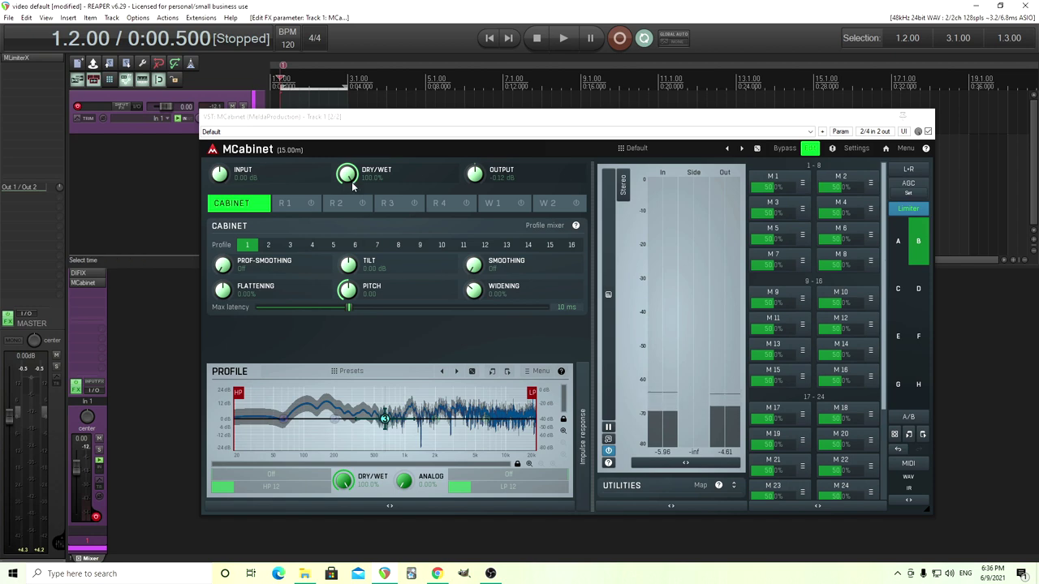
Turn the cabinet mix dry, flip between the Big Bottom and B snapshots, then settle on empty snapshot C.
{"action": "left_click_drag", "start_coordinate": [352, 182], "coordinate": [353, 267]}
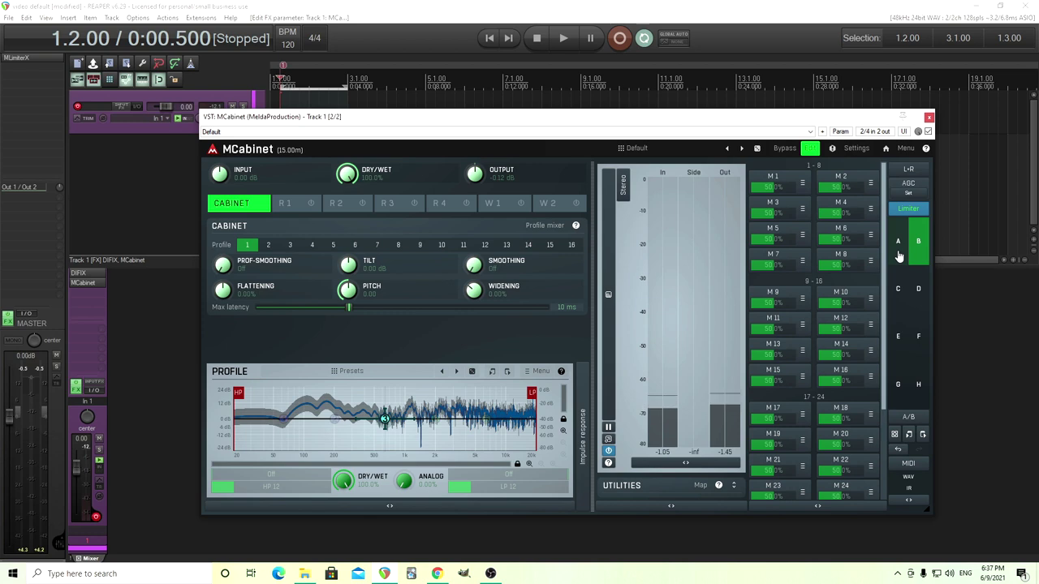
{"action": "left_click", "coordinate": [899, 255]}
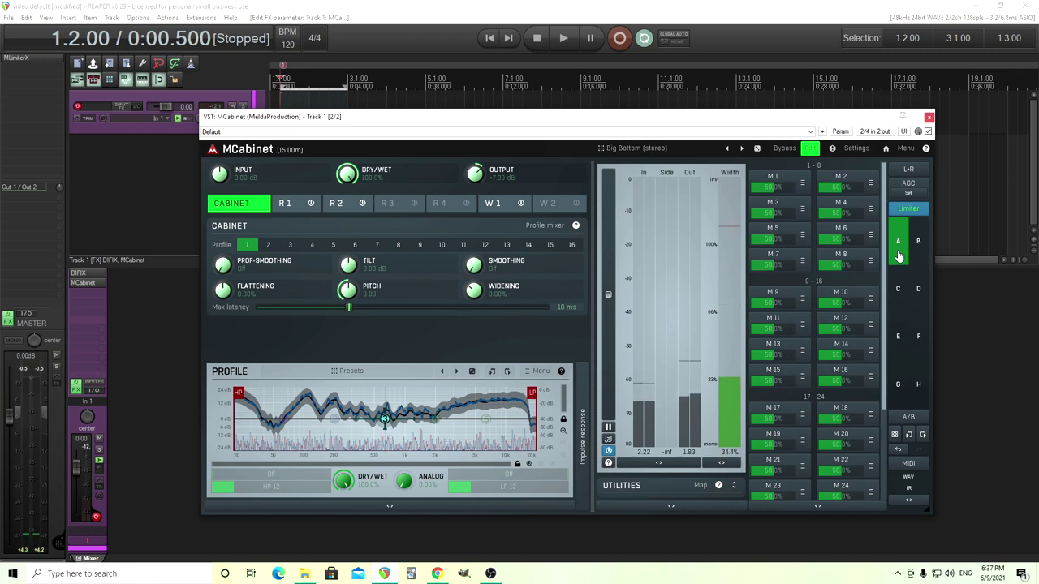
{"action": "left_click", "coordinate": [900, 289]}
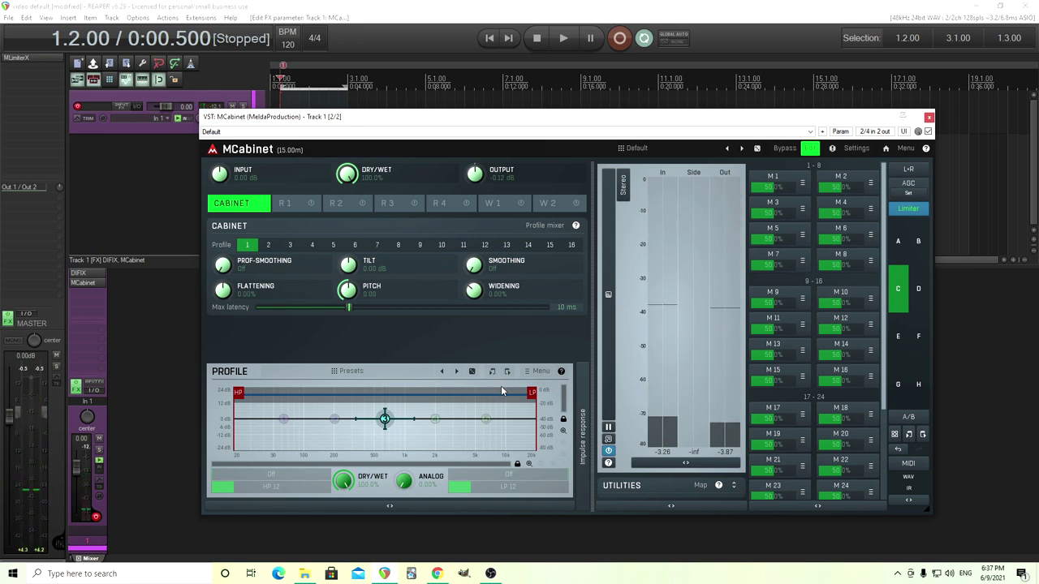
{"action": "left_click", "coordinate": [911, 253]}
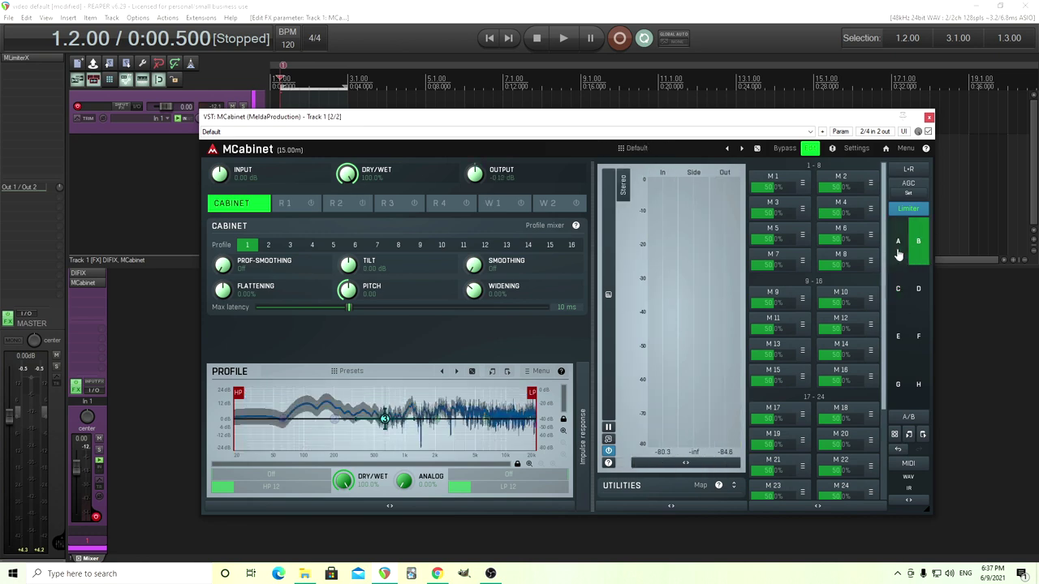
{"action": "left_click", "coordinate": [898, 247]}
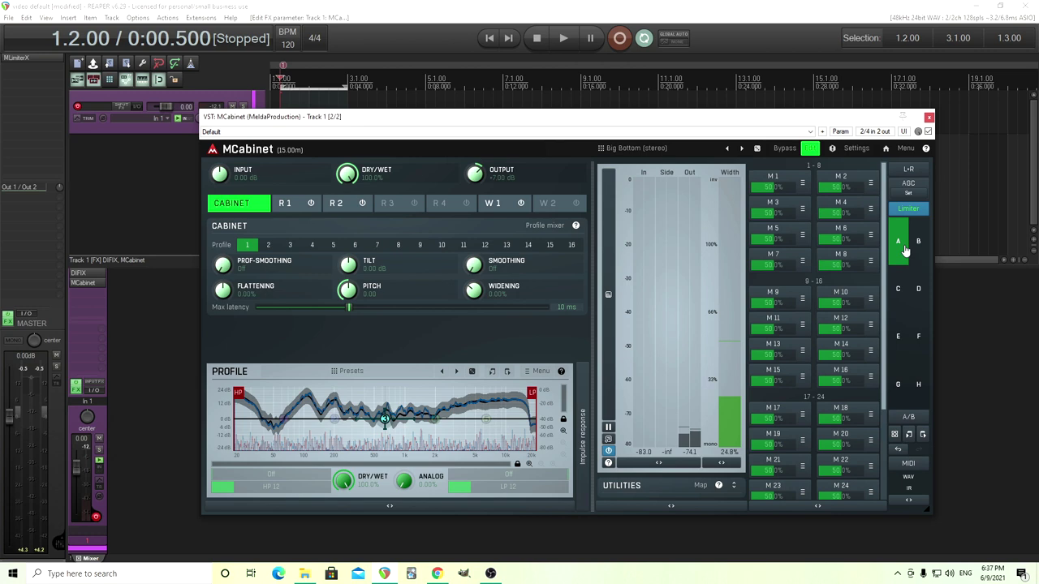
{"action": "left_click", "coordinate": [912, 249]}
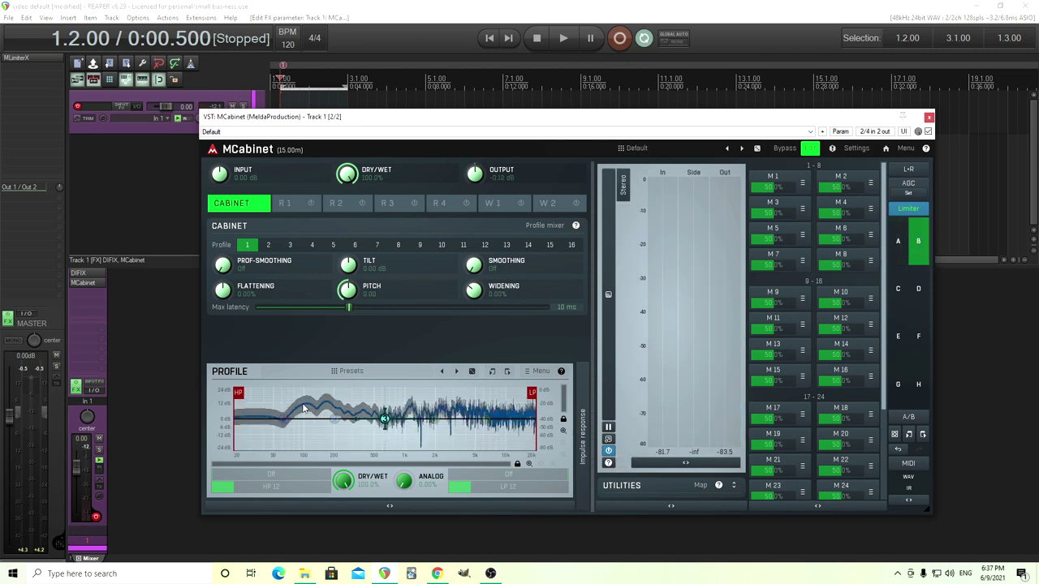
{"action": "left_click", "coordinate": [898, 245]}
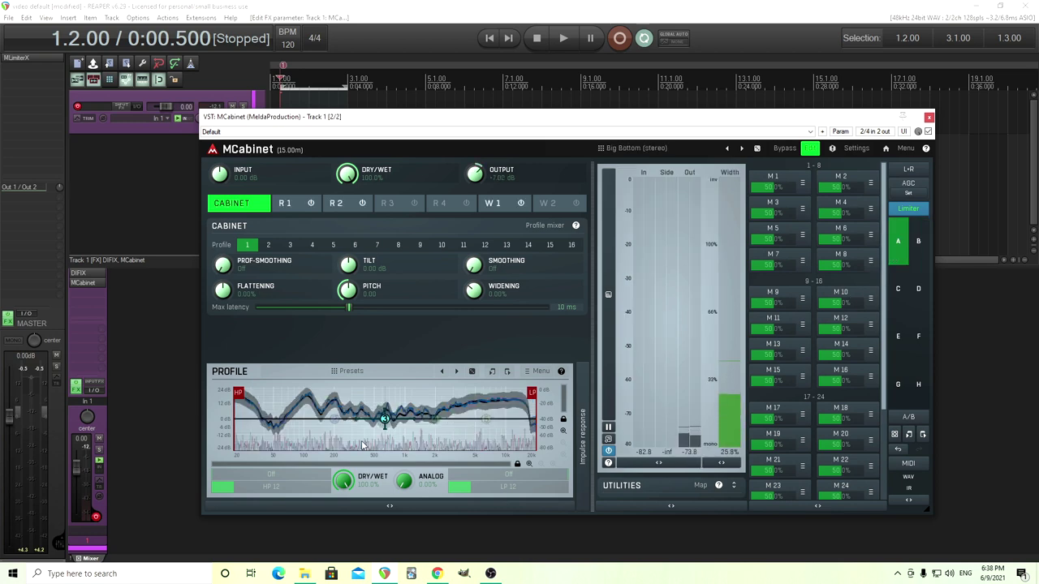
{"action": "left_click", "coordinate": [898, 297]}
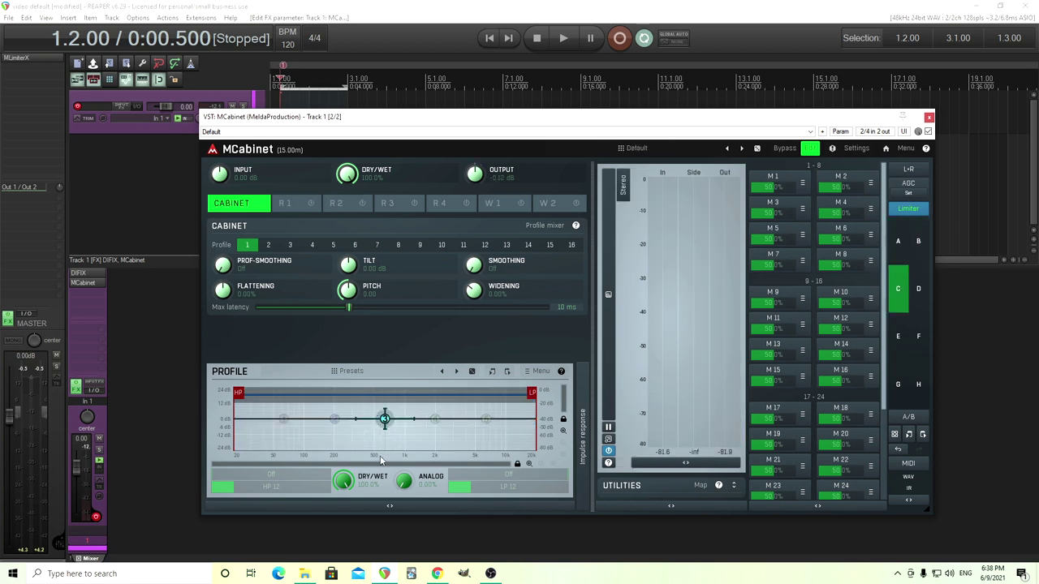
Add a low EQ band near 101 Hz boosted about +4.7 dB, repositioning and resizing the plugin window.
{"action": "left_click", "coordinate": [283, 419]}
{"action": "left_click_drag", "start_coordinate": [283, 418], "coordinate": [306, 419]}
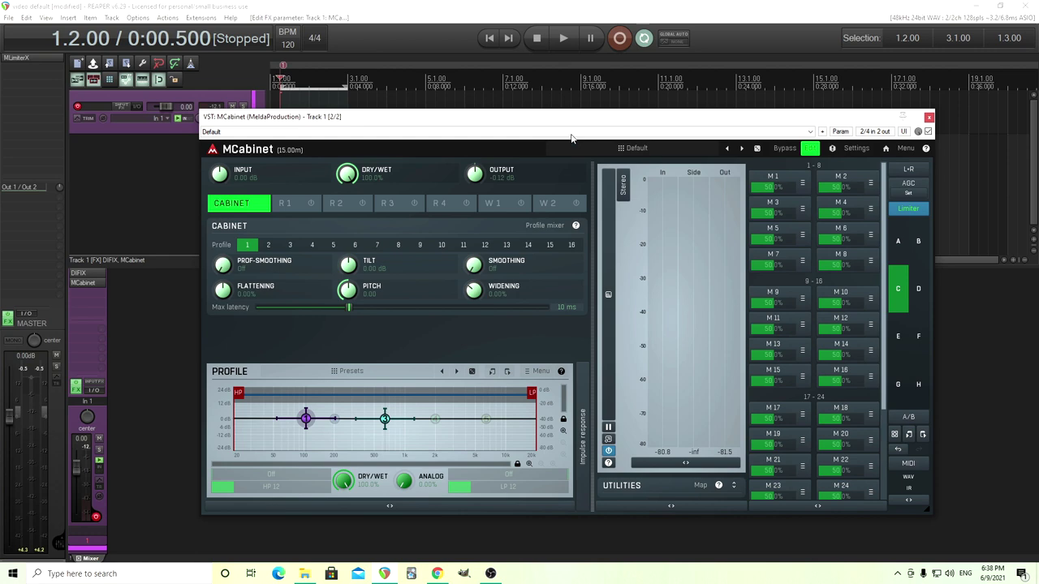
{"action": "left_click_drag", "start_coordinate": [584, 118], "coordinate": [570, 67]}
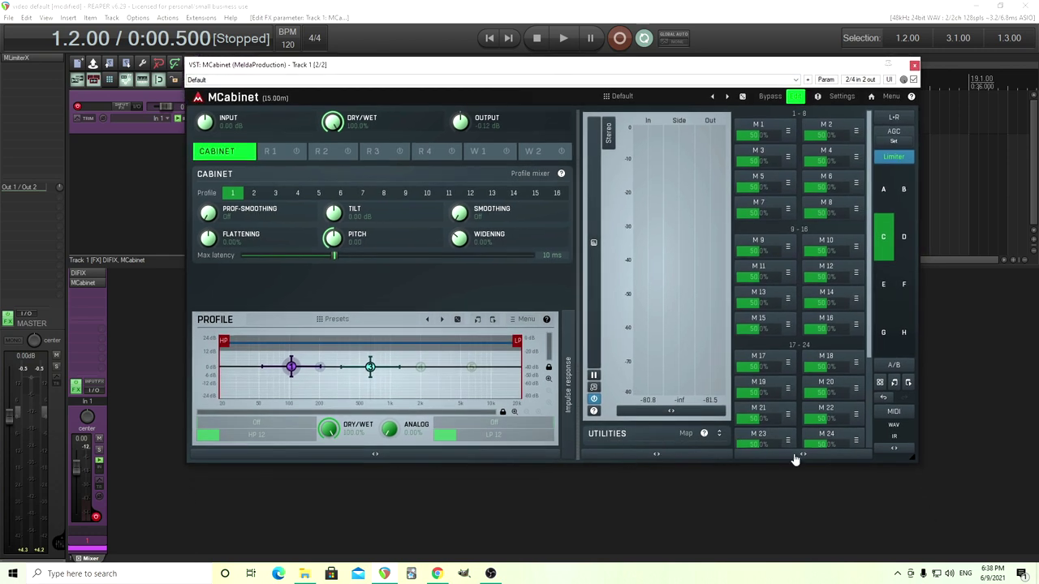
{"action": "left_click_drag", "start_coordinate": [913, 459], "coordinate": [775, 509]}
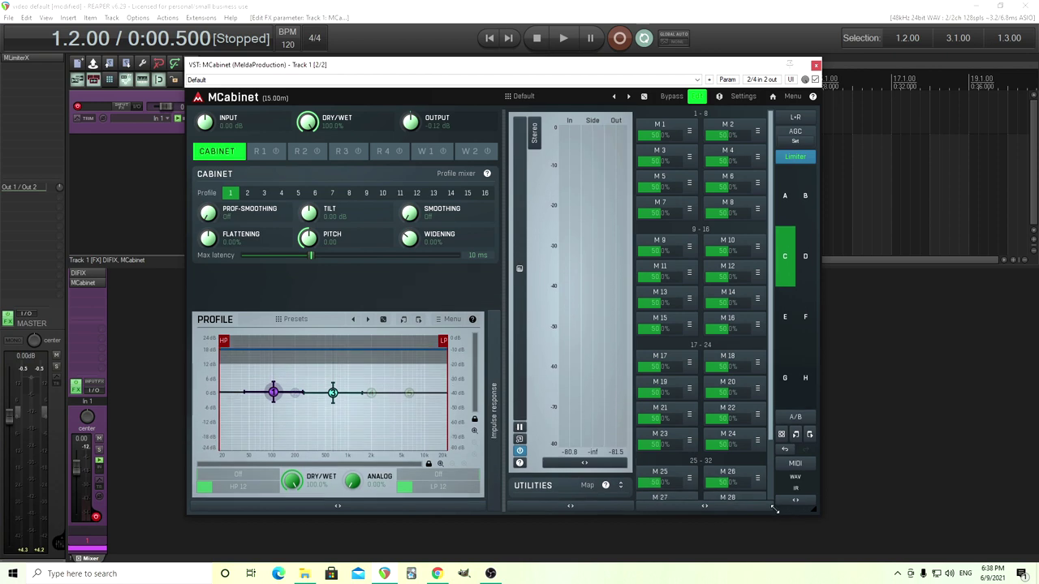
{"action": "left_click_drag", "start_coordinate": [273, 393], "coordinate": [276, 380]}
In Band 1 Settings, nudge the gain up, set Q to about 1.05, and A/B the band's bypass.
{"action": "double_click", "coordinate": [275, 379]}
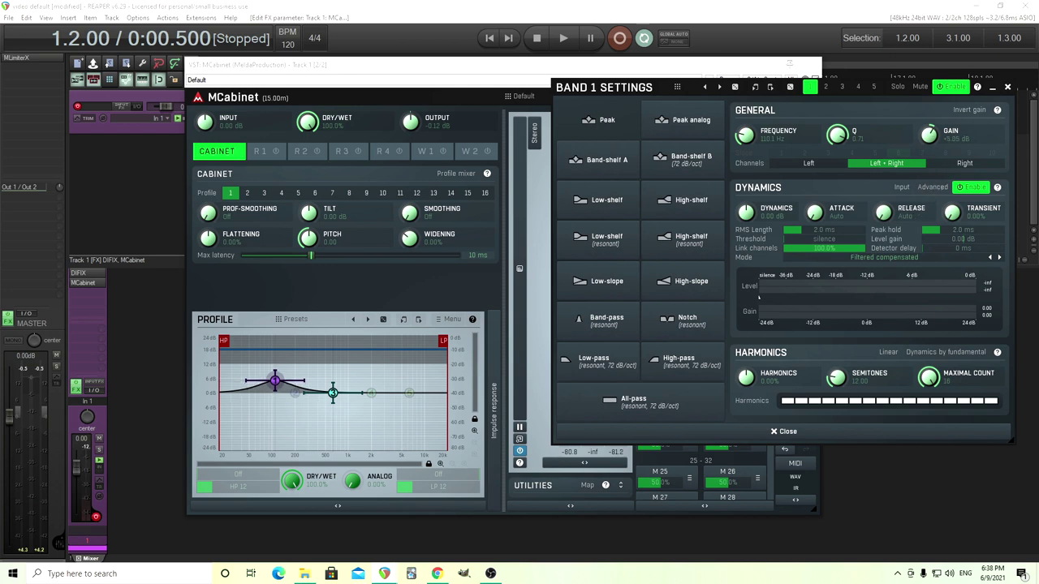
{"action": "left_click_drag", "start_coordinate": [274, 378], "coordinate": [274, 375]}
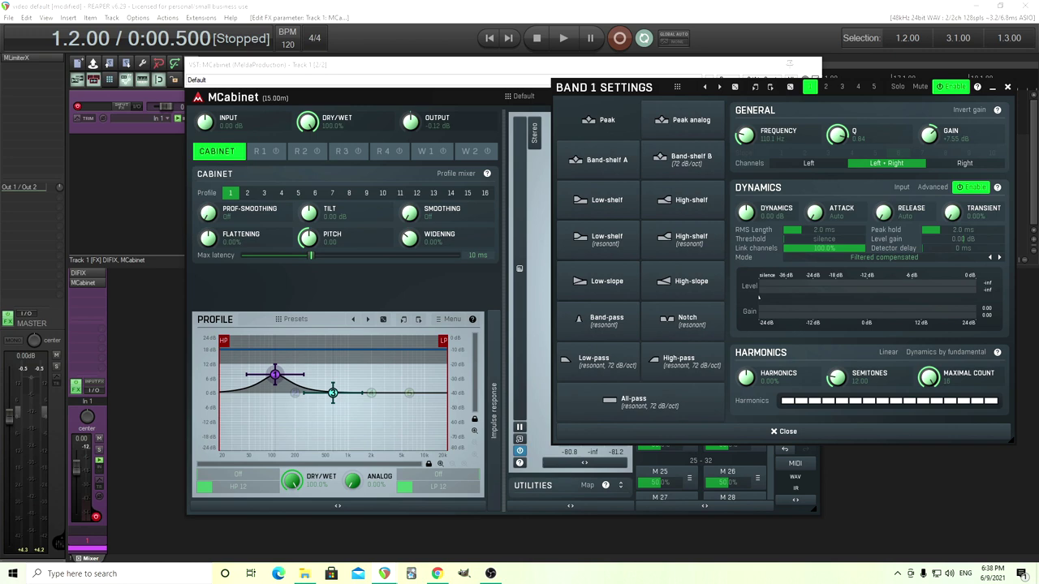
{"action": "left_click_drag", "start_coordinate": [837, 134], "coordinate": [837, 133]}
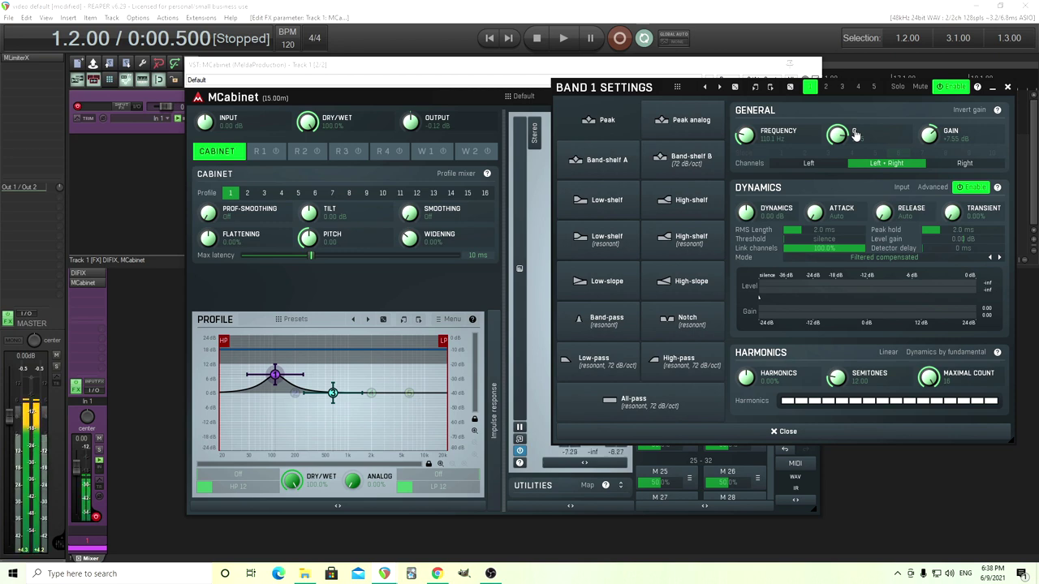
{"action": "left_click", "coordinate": [964, 91]}
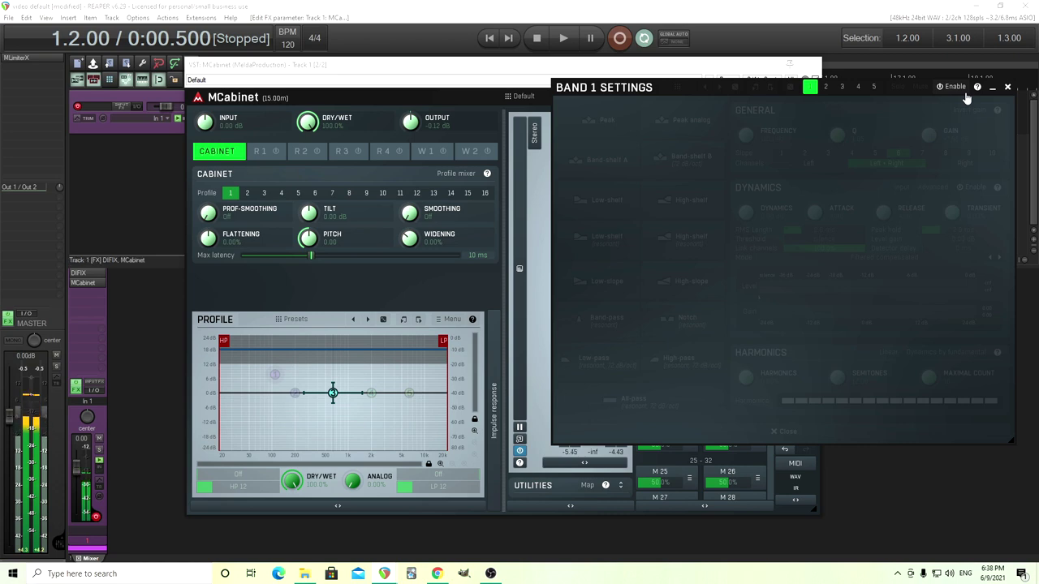
{"action": "left_click", "coordinate": [961, 87]}
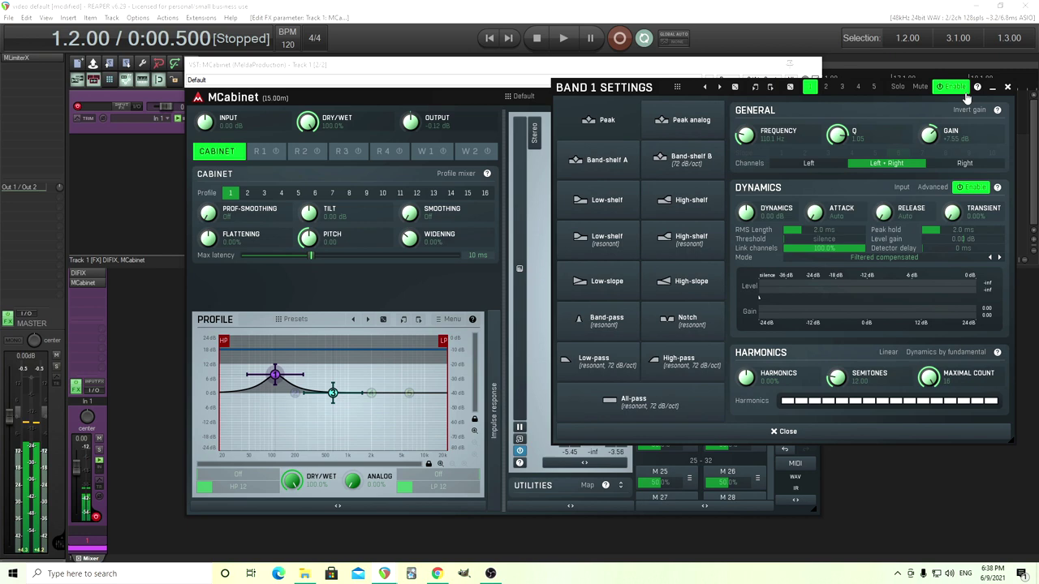
Tune Band 1's frequency to about 104 Hz and raise its boost to roughly +9.5 dB.
{"action": "left_click_drag", "start_coordinate": [745, 135], "coordinate": [767, 124]}
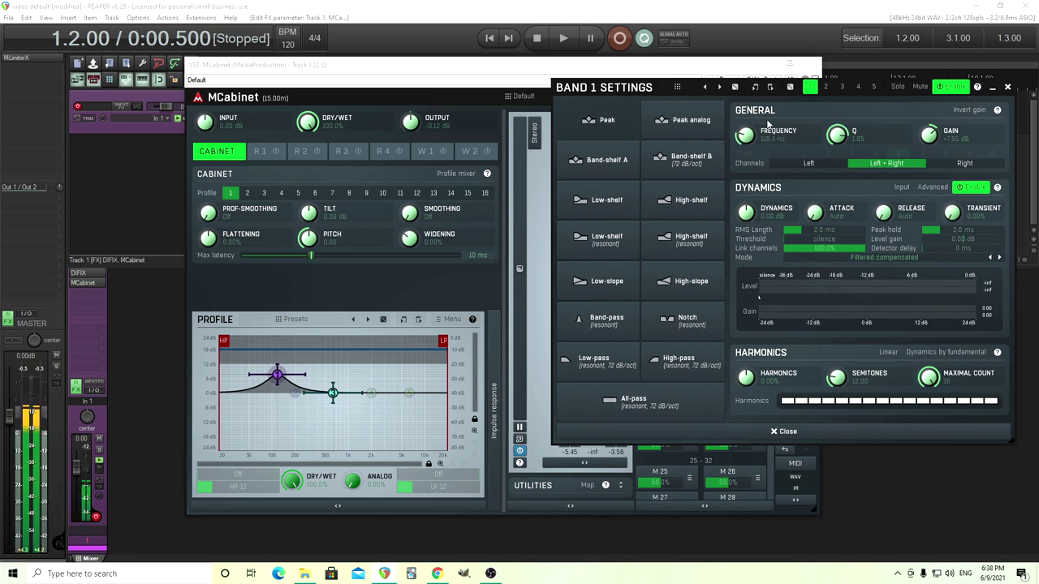
{"action": "left_click_drag", "start_coordinate": [745, 135], "coordinate": [745, 148]}
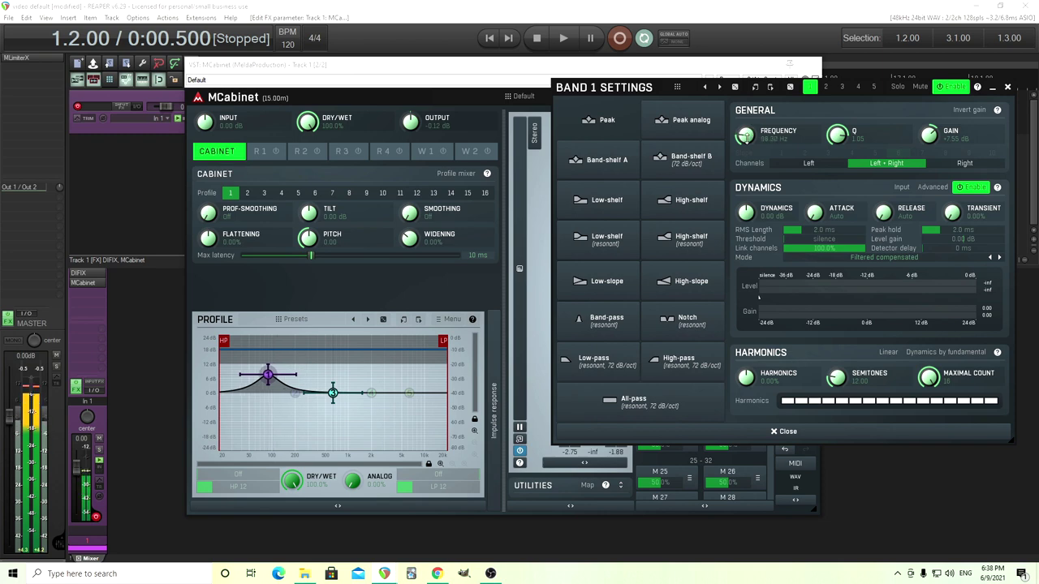
{"action": "left_click_drag", "start_coordinate": [744, 135], "coordinate": [808, 148]}
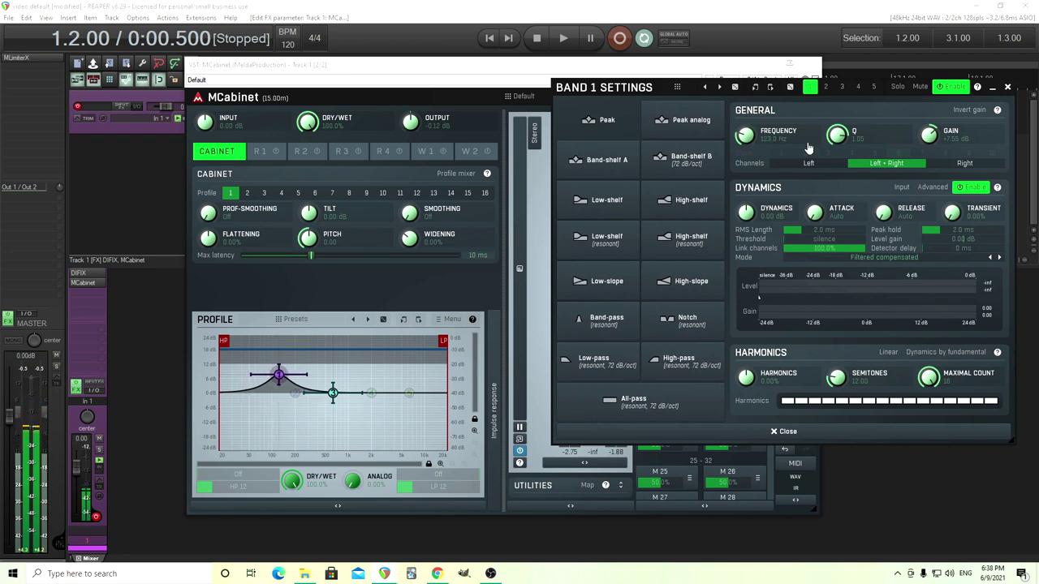
{"action": "left_click_drag", "start_coordinate": [929, 134], "coordinate": [929, 111]}
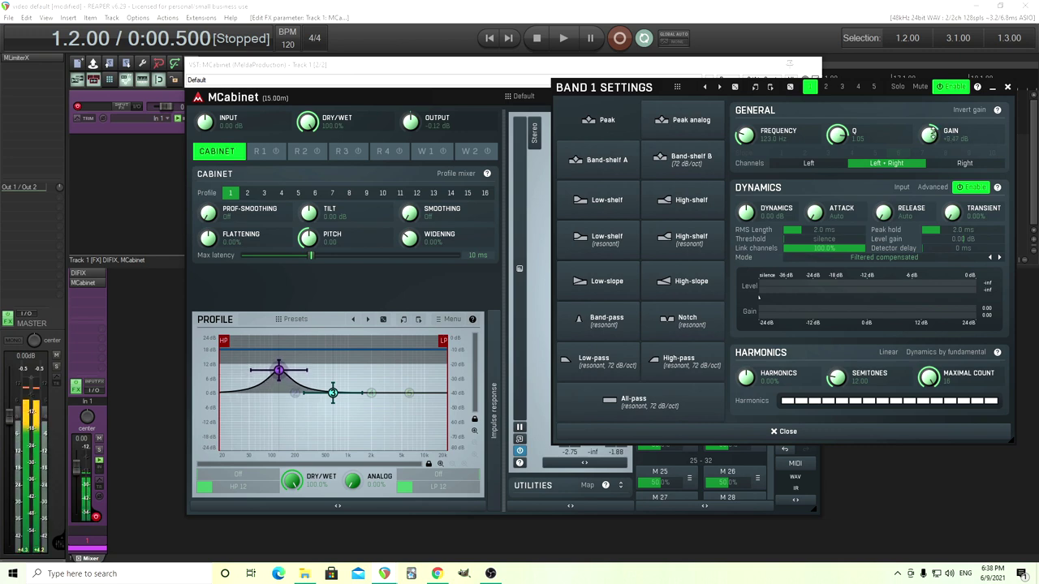
{"action": "left_click_drag", "start_coordinate": [745, 135], "coordinate": [745, 145]}
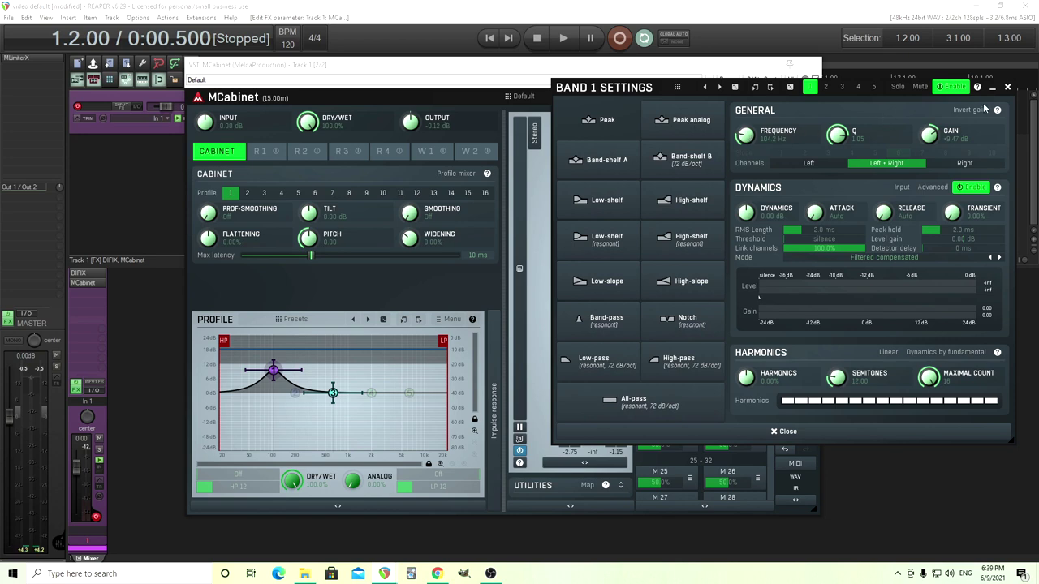
{"action": "left_click", "coordinate": [1007, 86]}
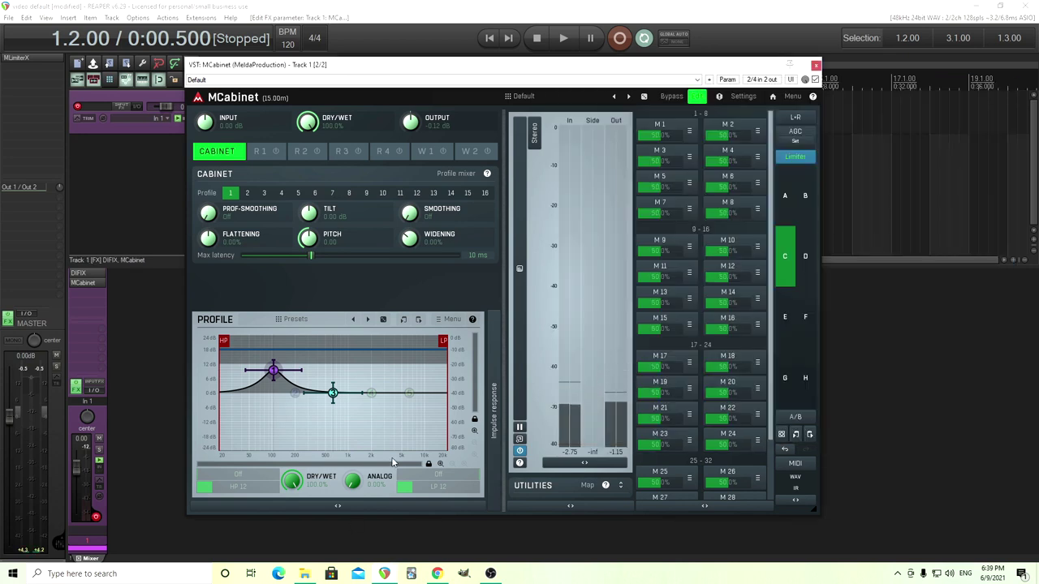
{"action": "left_click", "coordinate": [784, 196]}
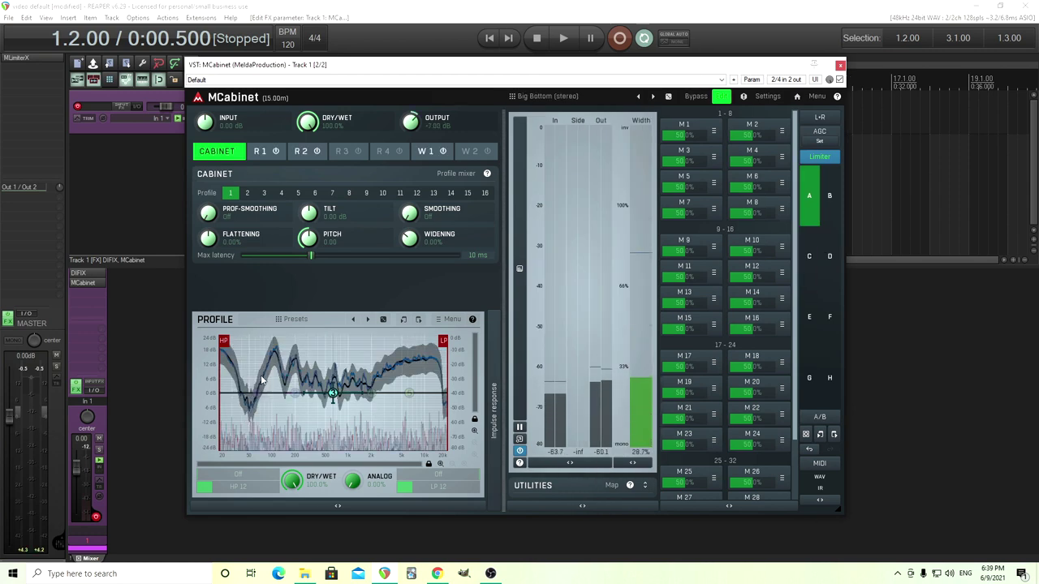
{"action": "left_click", "coordinate": [829, 195]}
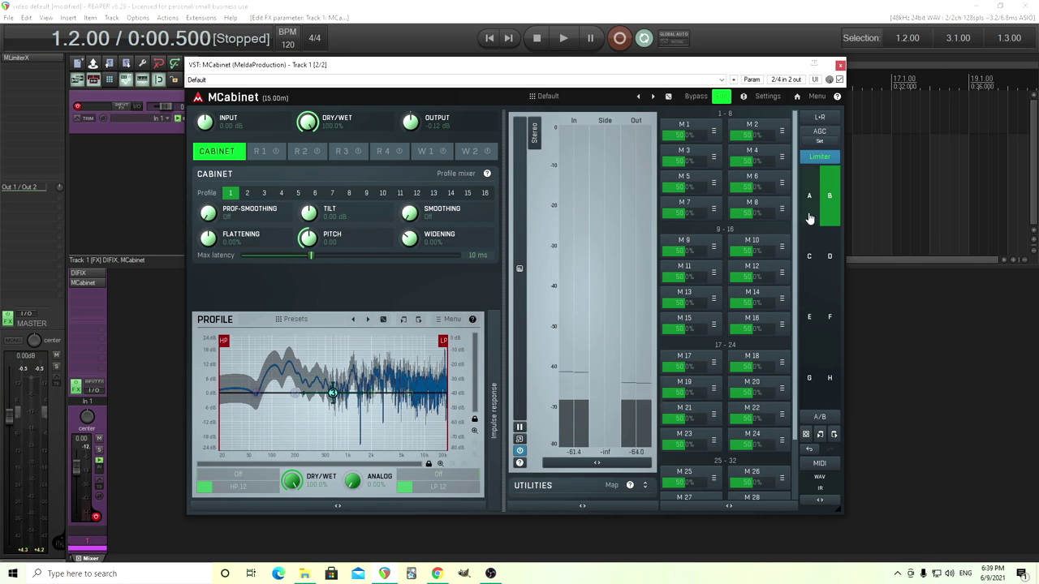
{"action": "left_click", "coordinate": [809, 256]}
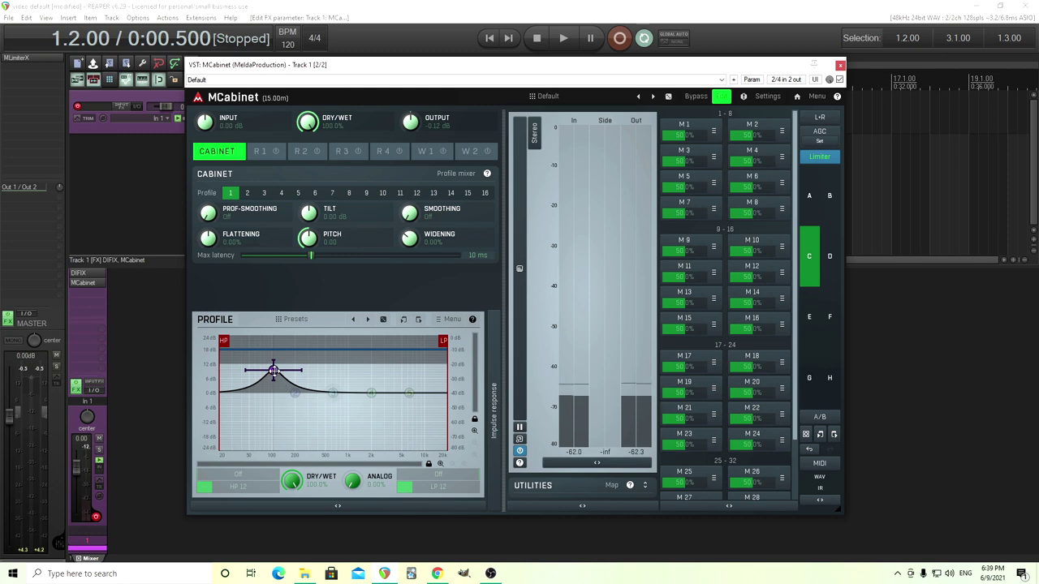
Turn off Band 1 dynamics, reset its harmonics, narrow the peak, and set harmonics around -87%.
{"action": "double_click", "coordinate": [274, 371]}
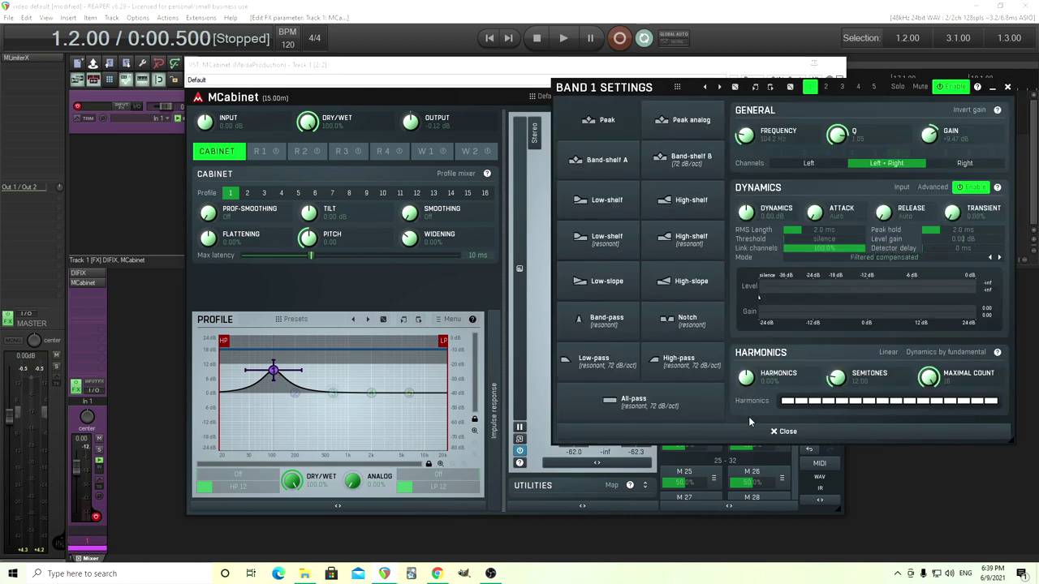
{"action": "left_click", "coordinate": [975, 192]}
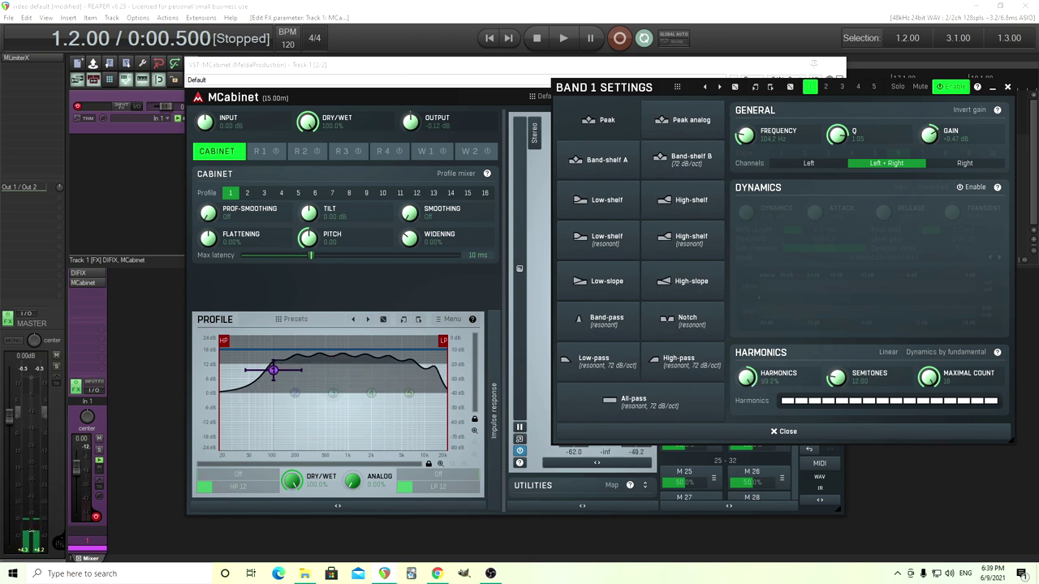
{"action": "left_click_drag", "start_coordinate": [747, 375], "coordinate": [746, 382]}
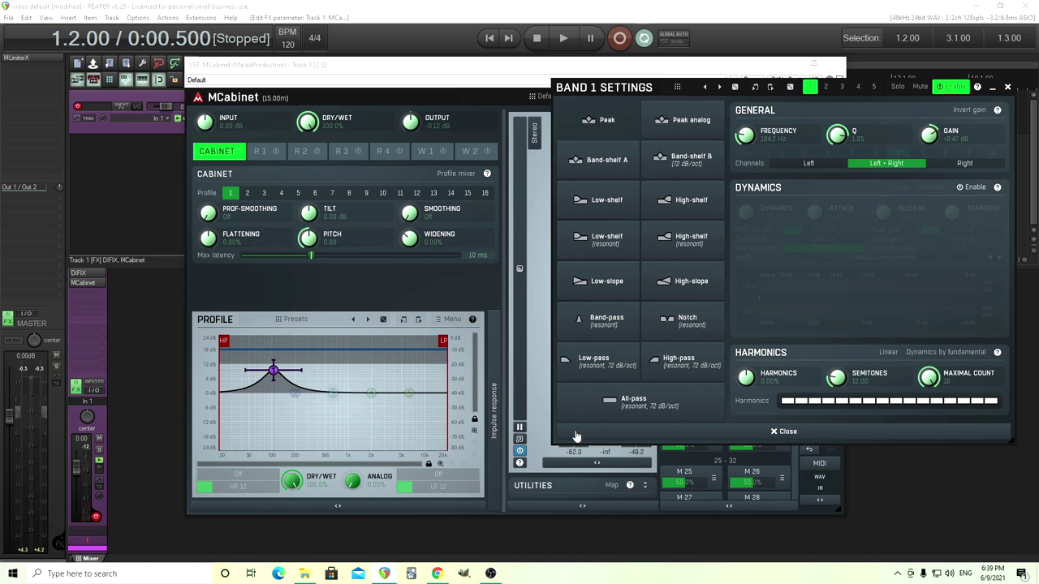
{"action": "left_click_drag", "start_coordinate": [747, 377], "coordinate": [747, 412]}
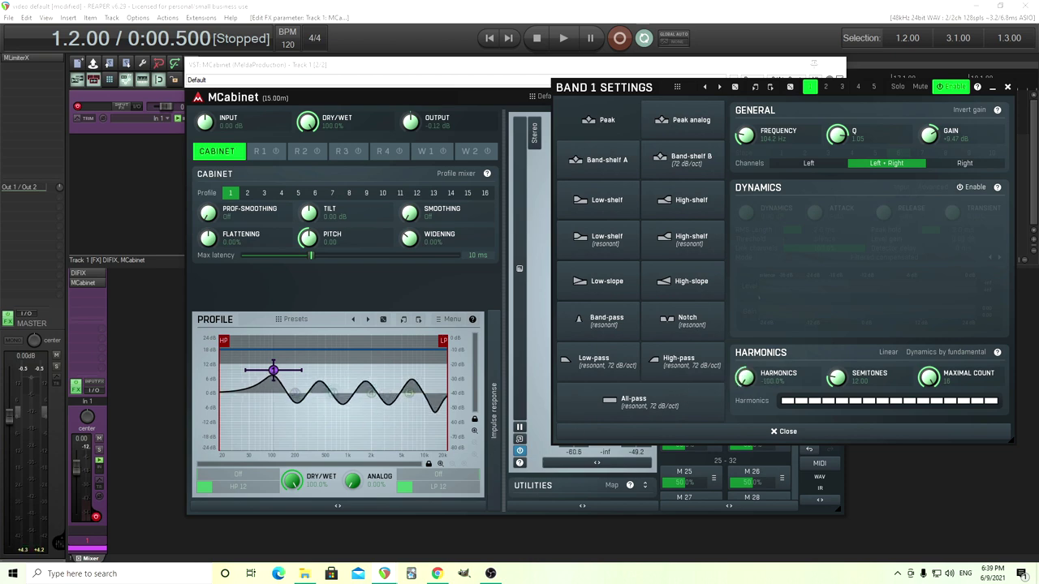
{"action": "double_click", "coordinate": [746, 378]}
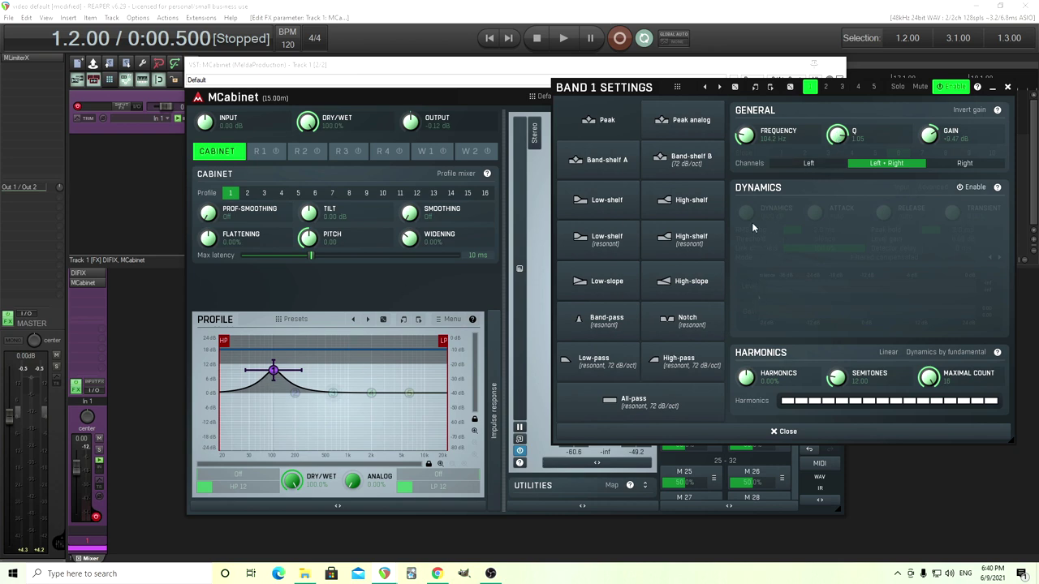
{"action": "left_click_drag", "start_coordinate": [837, 139], "coordinate": [837, 126]}
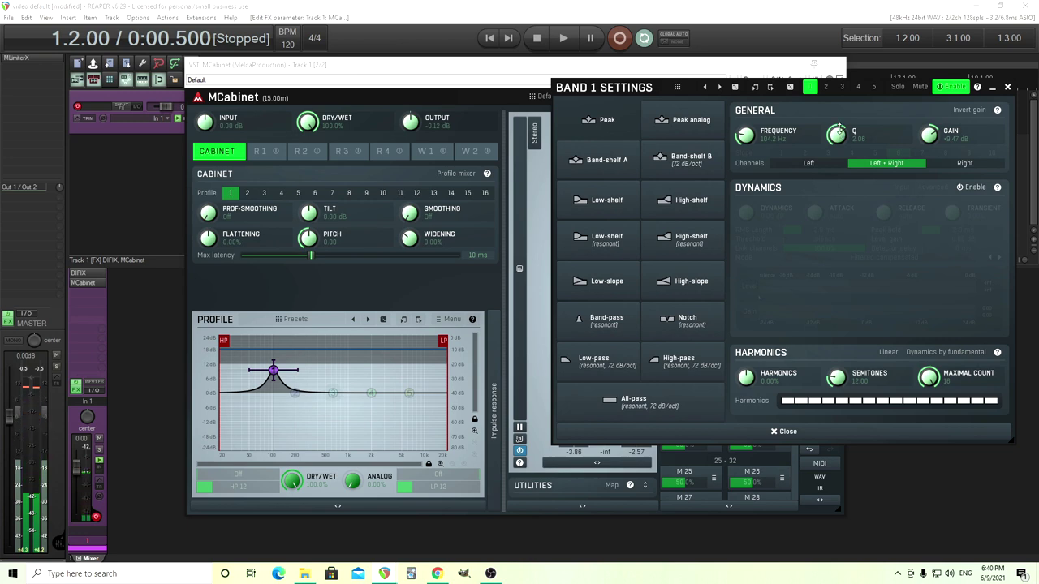
{"action": "left_click_drag", "start_coordinate": [745, 377], "coordinate": [744, 351]}
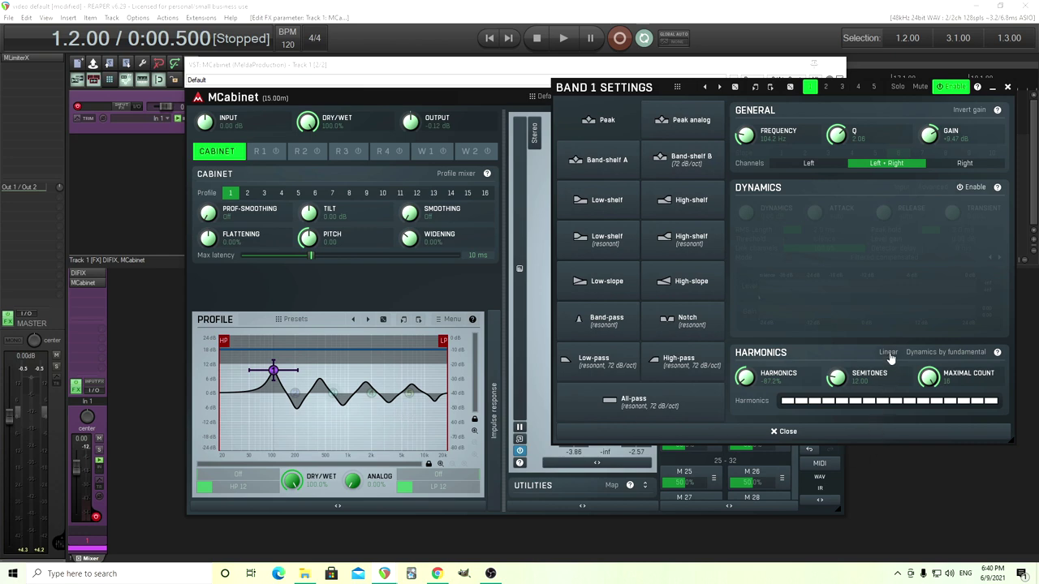
Read the Harmonics help, then switch Band 1's harmonic spacing to Linear.
{"action": "left_click", "coordinate": [997, 352]}
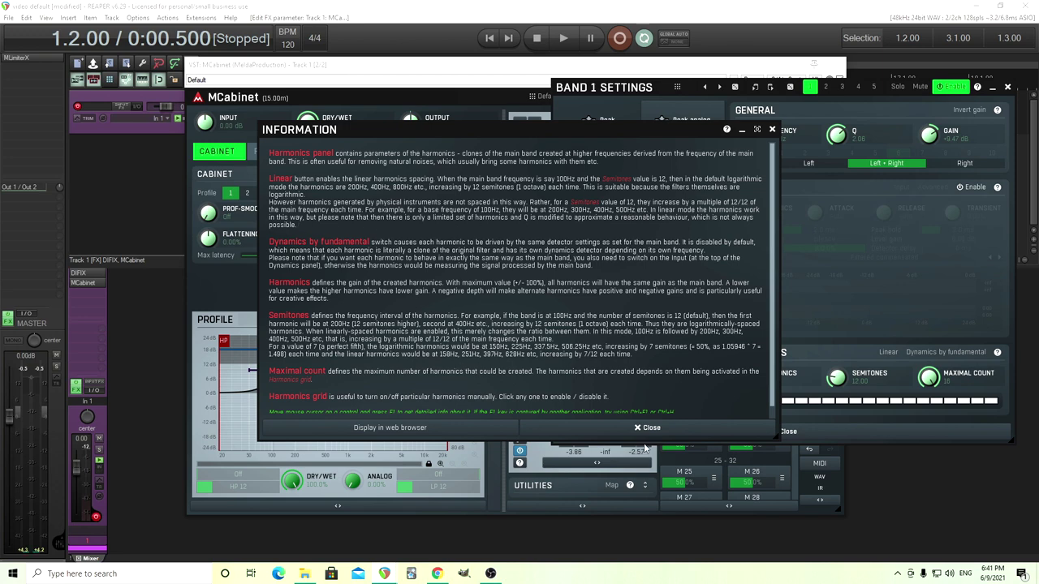
{"action": "left_click", "coordinate": [647, 427]}
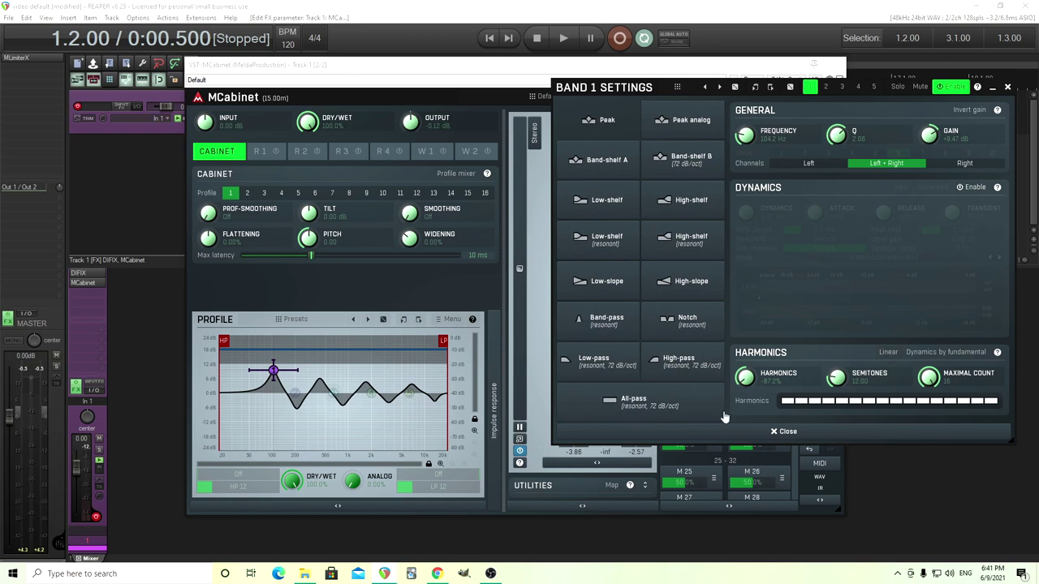
{"action": "left_click", "coordinate": [889, 352]}
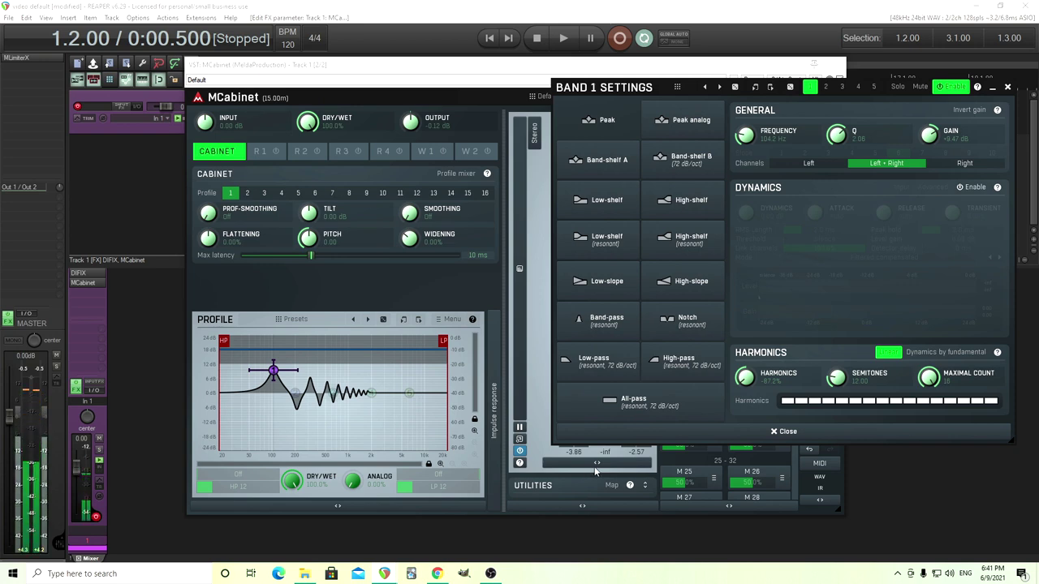
{"action": "left_click", "coordinate": [887, 353]}
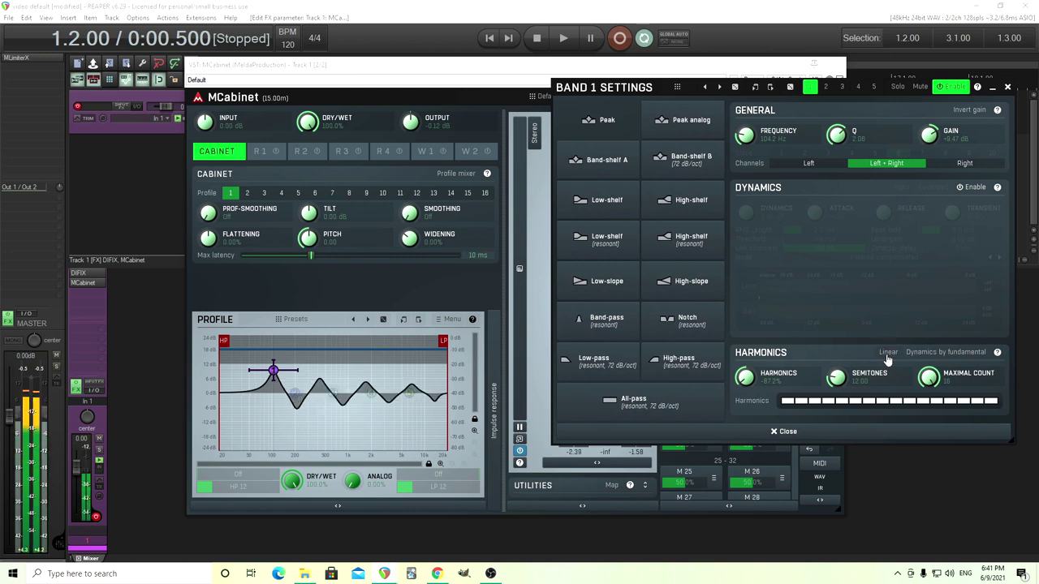
{"action": "left_click", "coordinate": [896, 354]}
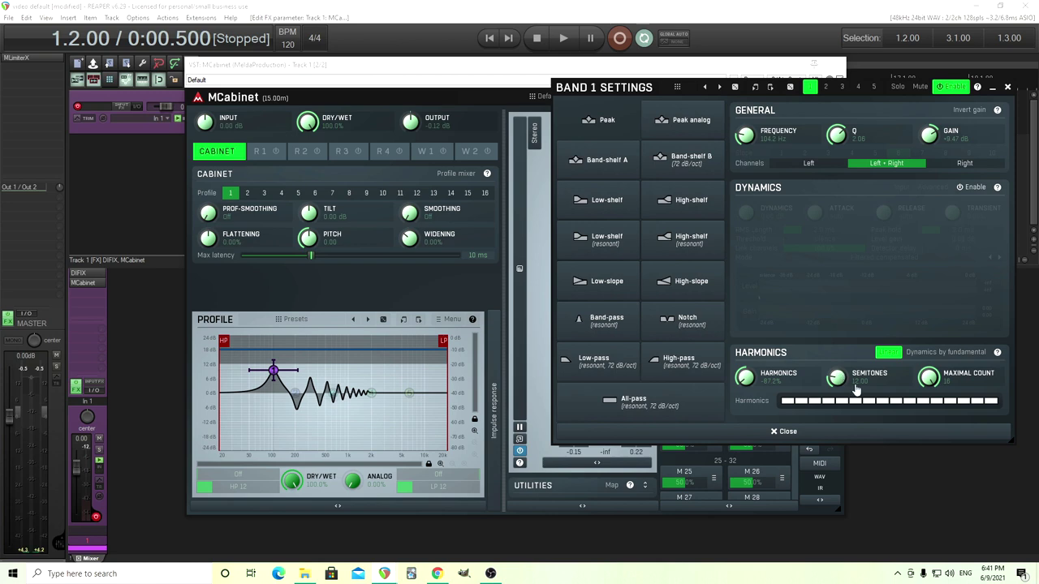
Try other harmonic intervals, then reset the interval to 12 semitones.
{"action": "left_click_drag", "start_coordinate": [836, 375], "coordinate": [847, 369]}
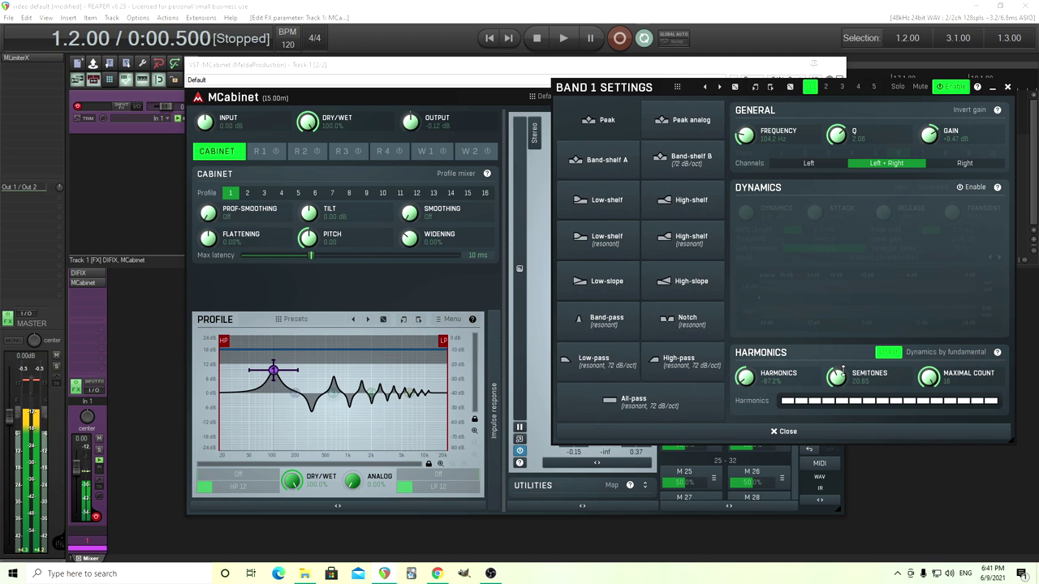
{"action": "mouse_move", "coordinate": [842, 371]}
{"action": "left_mouse_down"}
{"action": "mouse_move", "coordinate": [842, 384]}
{"action": "mouse_move", "coordinate": [854, 382]}
{"action": "mouse_move", "coordinate": [842, 375]}
{"action": "left_mouse_up"}
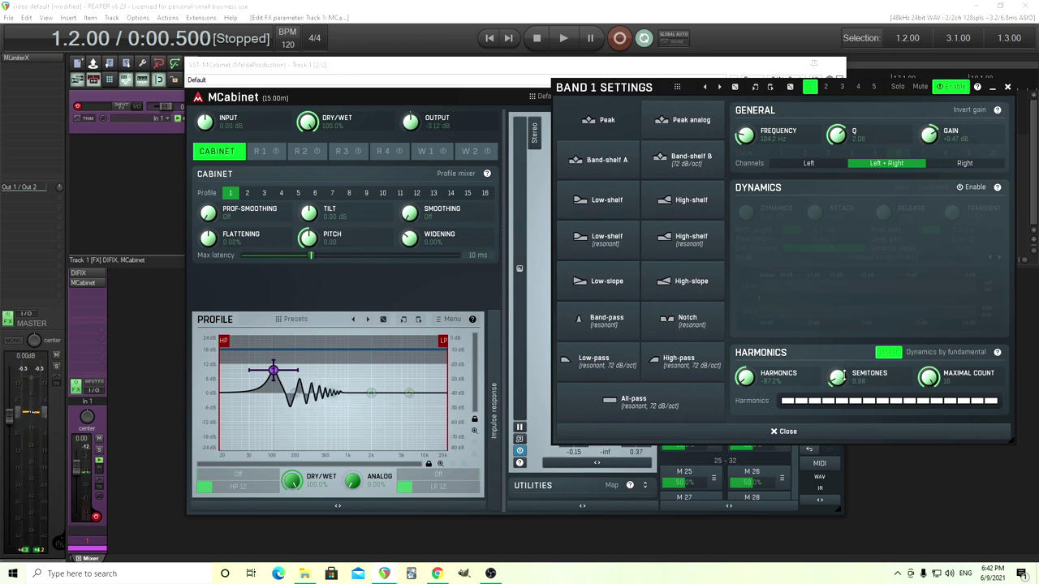
{"action": "double_click", "coordinate": [842, 375]}
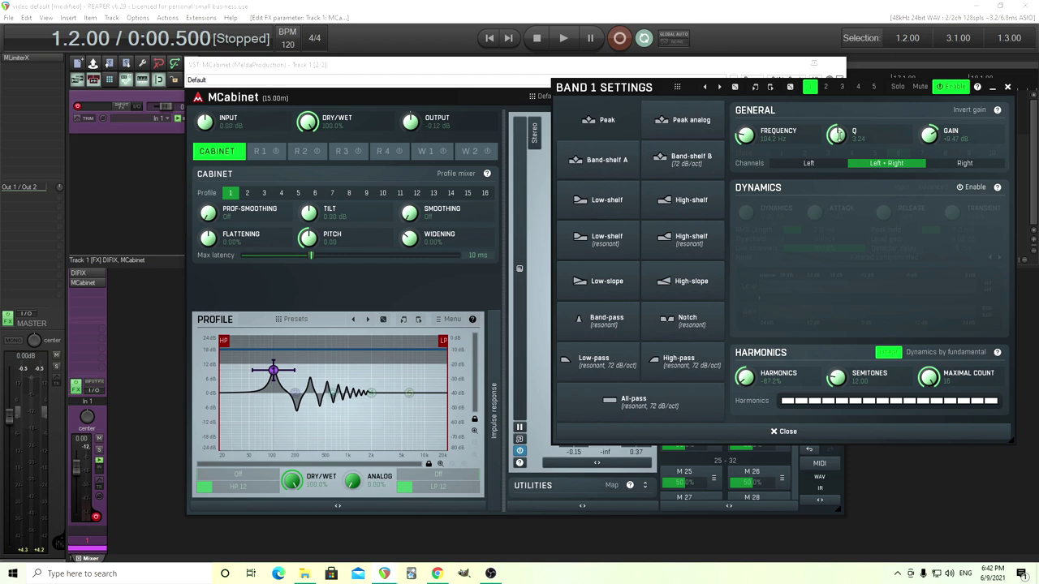
Set Band 1's Q to about 1.53, A/B the Dry/Wet mix, and raise gain to about +12.8 dB.
{"action": "scroll", "coordinate": [839, 135], "scroll_direction": "down", "scroll_amount": 3}
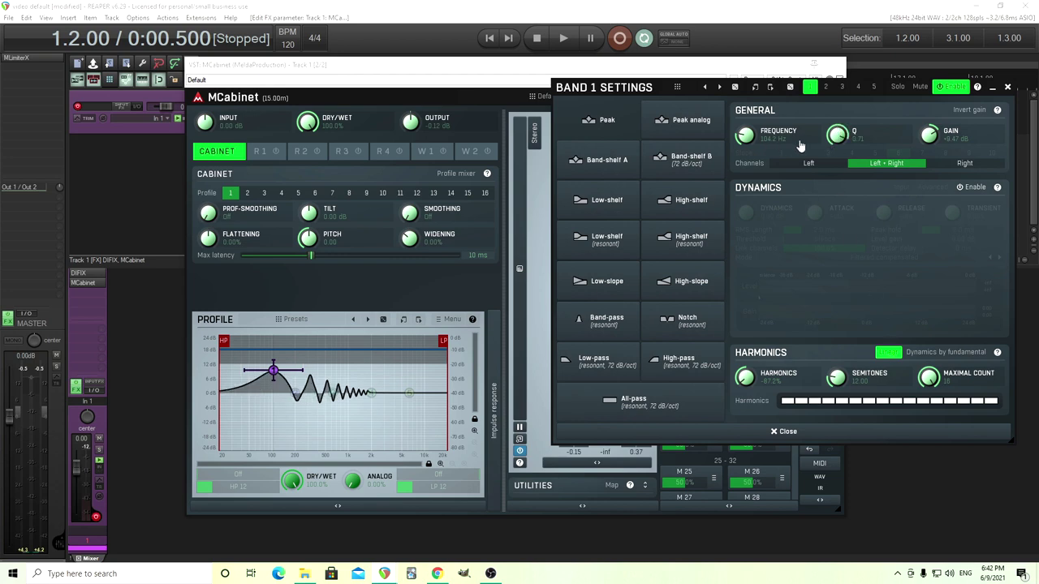
{"action": "scroll", "coordinate": [838, 133], "scroll_direction": "up", "scroll_amount": 2}
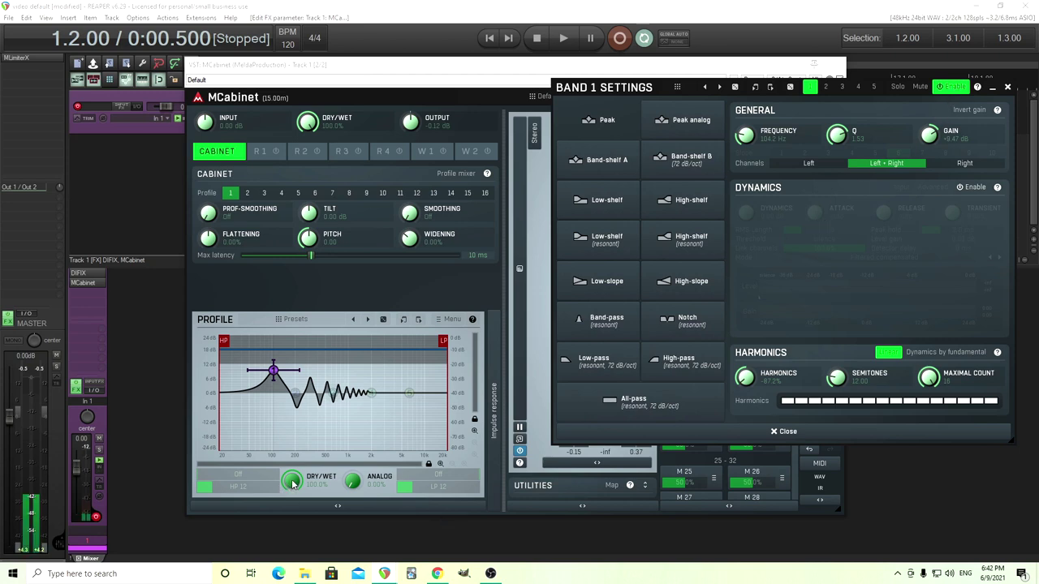
{"action": "left_click_drag", "start_coordinate": [293, 483], "coordinate": [293, 536]}
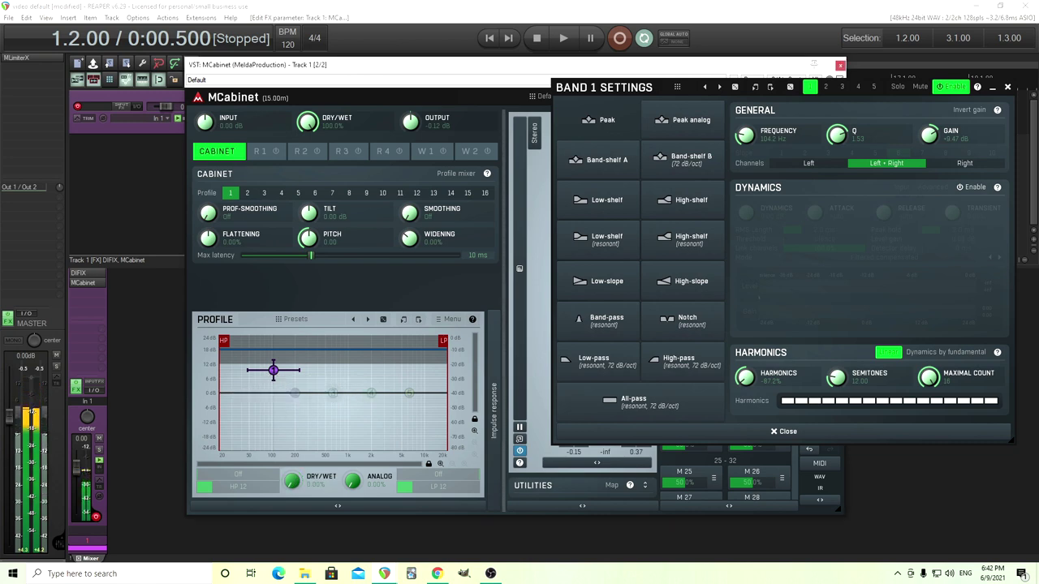
{"action": "double_click", "coordinate": [297, 476]}
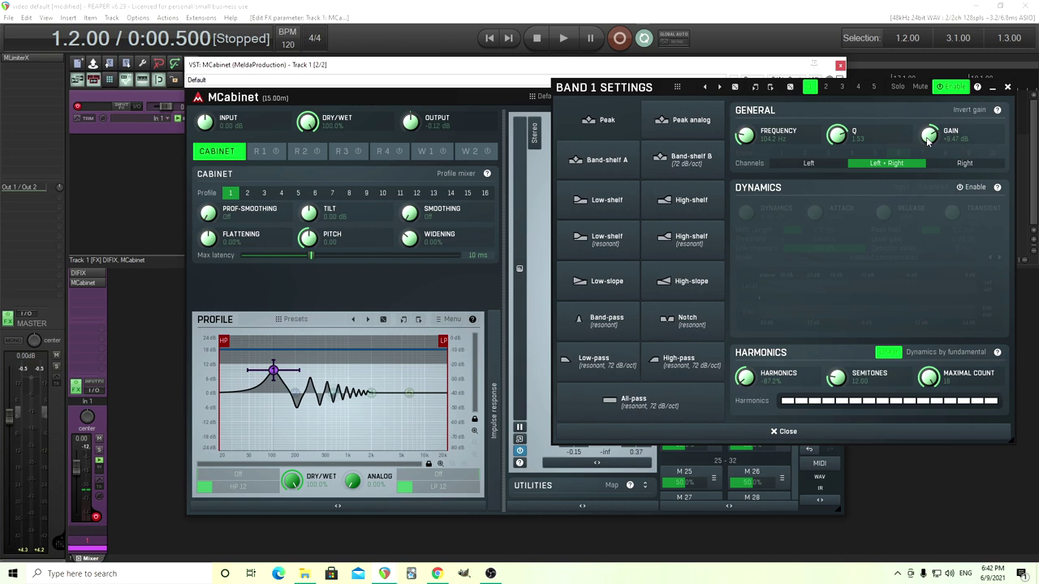
{"action": "left_click_drag", "start_coordinate": [929, 136], "coordinate": [929, 118]}
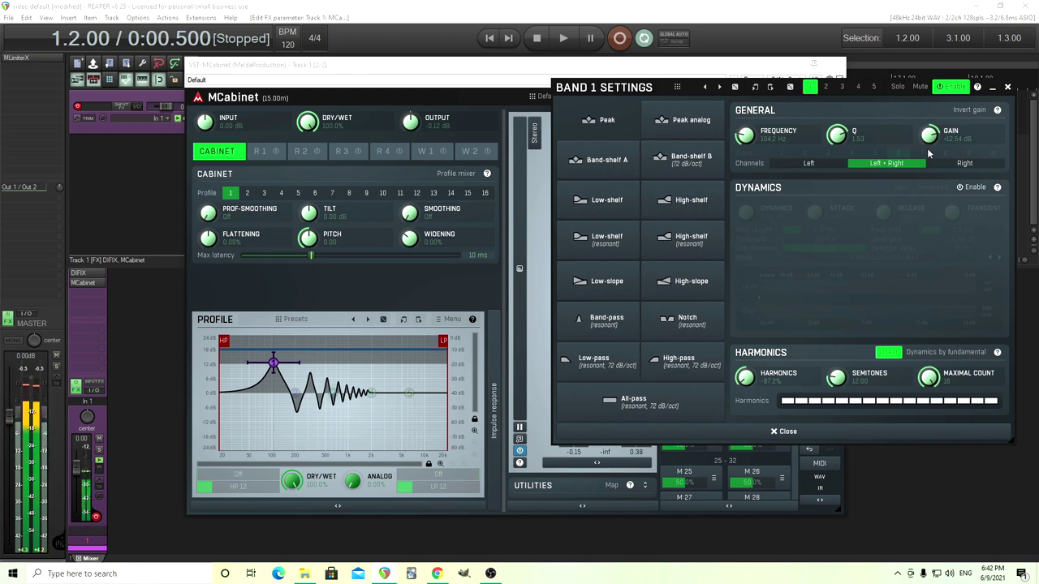
Close Band 1 Settings and compare morph slot A against the custom slot C.
{"action": "left_click", "coordinate": [787, 432]}
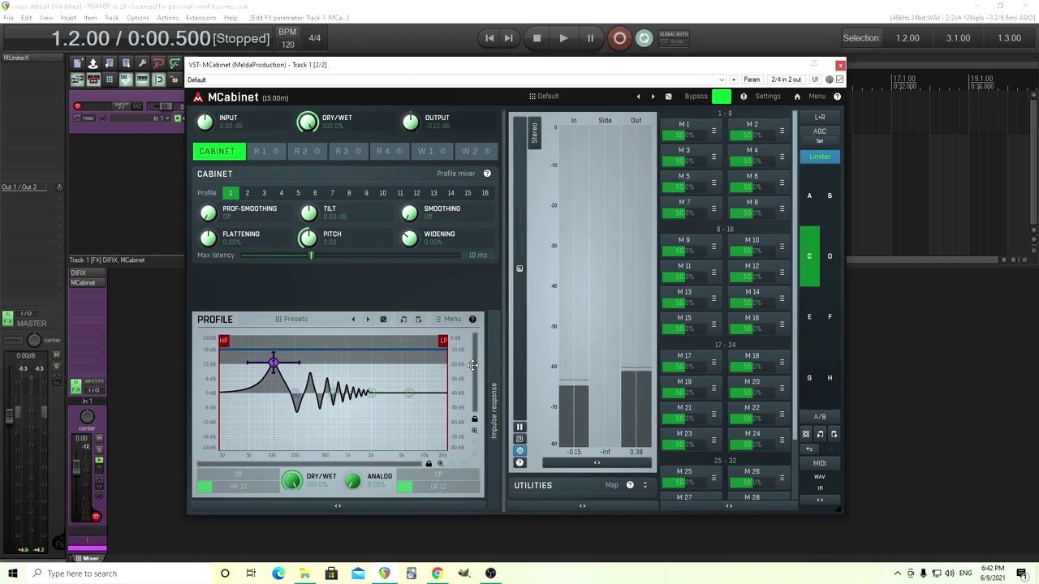
{"action": "left_click", "coordinate": [809, 194]}
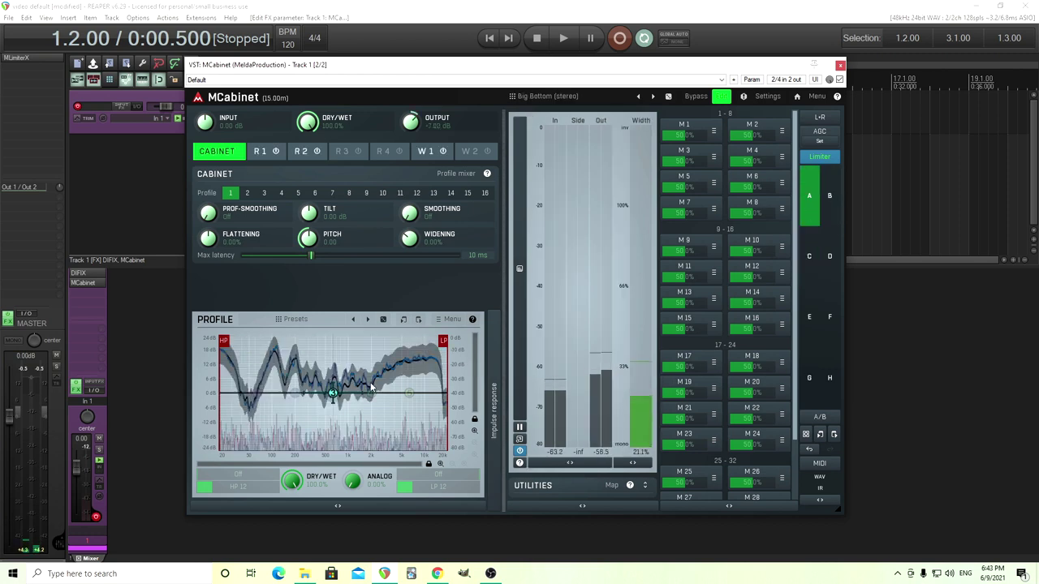
{"action": "left_click", "coordinate": [813, 215]}
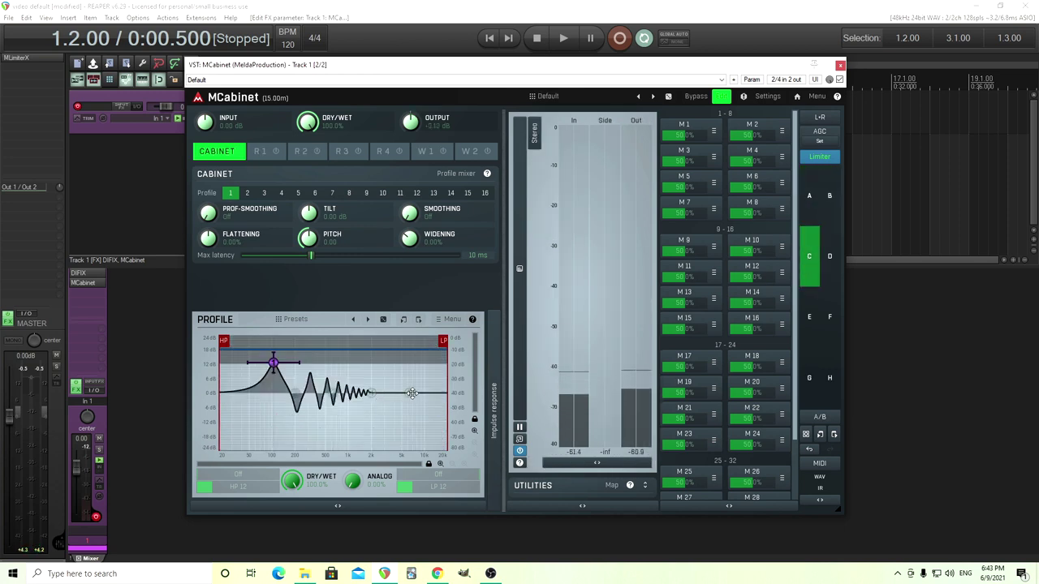
Add band 5 near 2534 Hz at +3.61 dB and lower the output to about -8.8 dB.
{"action": "double_click", "coordinate": [412, 393]}
{"action": "left_click_drag", "start_coordinate": [412, 390], "coordinate": [369, 373]}
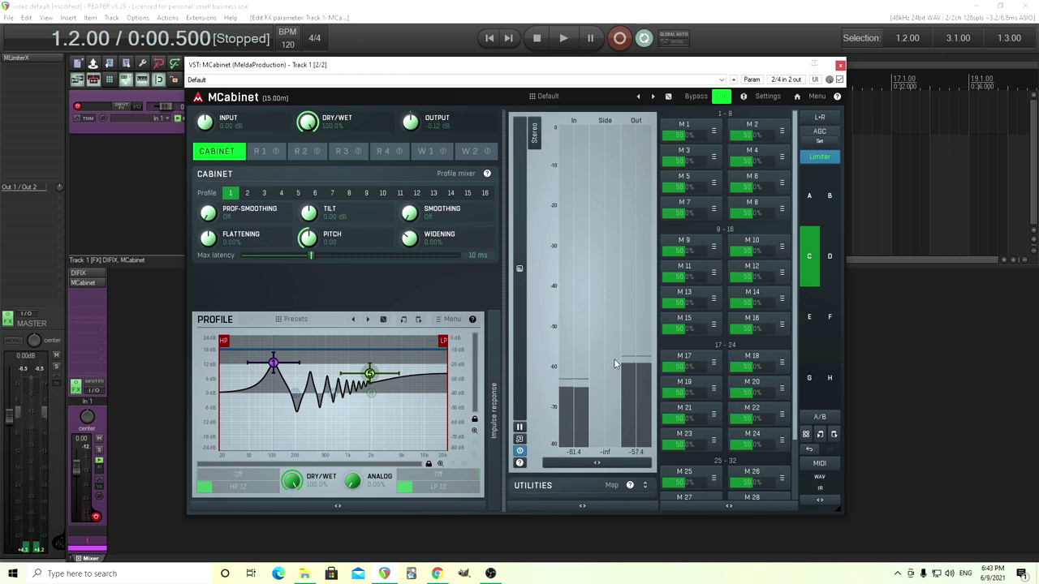
{"action": "left_click_drag", "start_coordinate": [412, 124], "coordinate": [412, 142]}
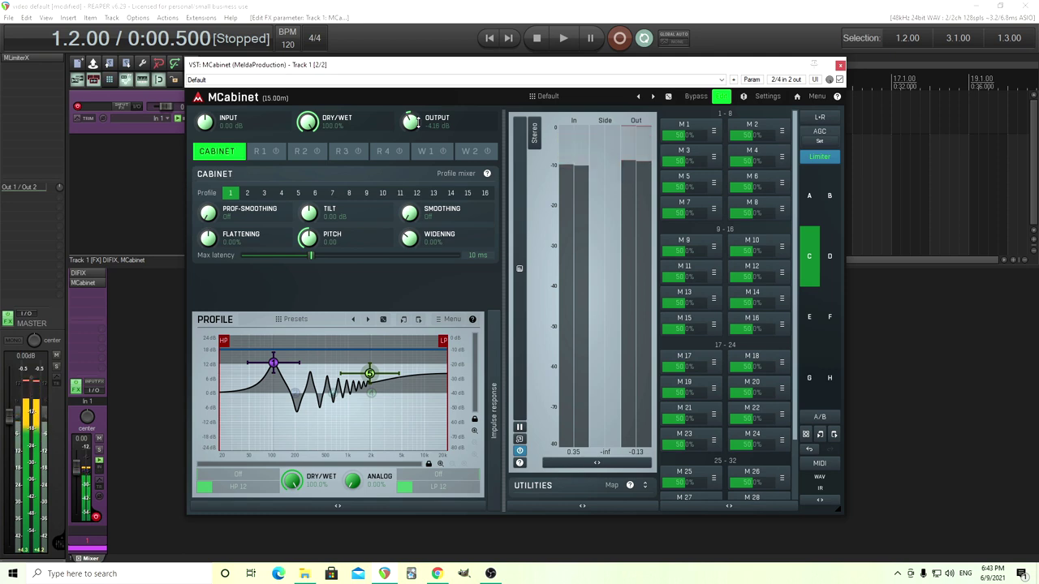
{"action": "left_click_drag", "start_coordinate": [416, 122], "coordinate": [415, 138]}
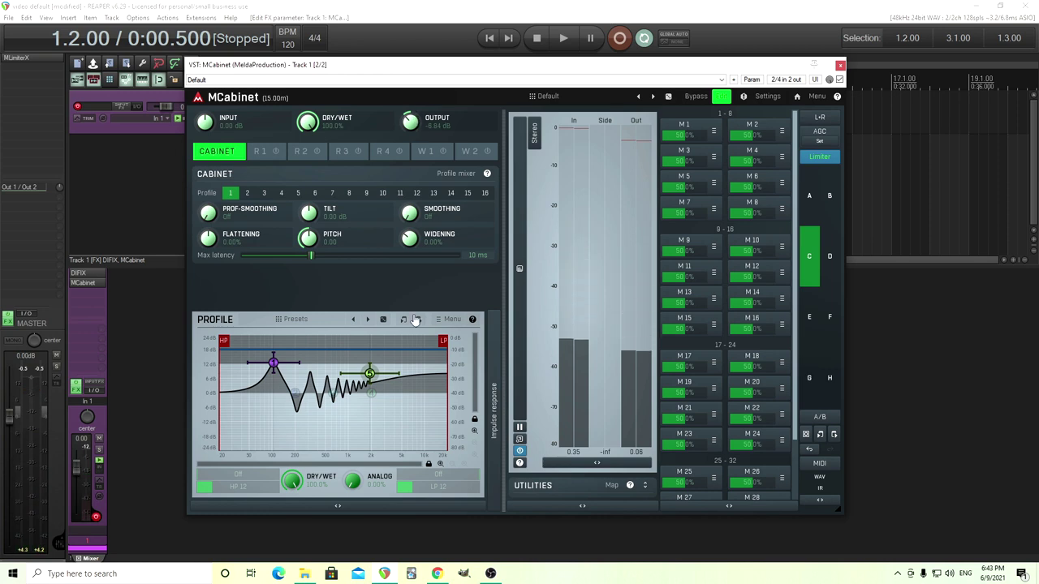
A/B the profile via Dry/Wet, make band 3's notch near 769 Hz shallower, and reshape band 1's peak.
{"action": "left_click_drag", "start_coordinate": [291, 480], "coordinate": [291, 536]}
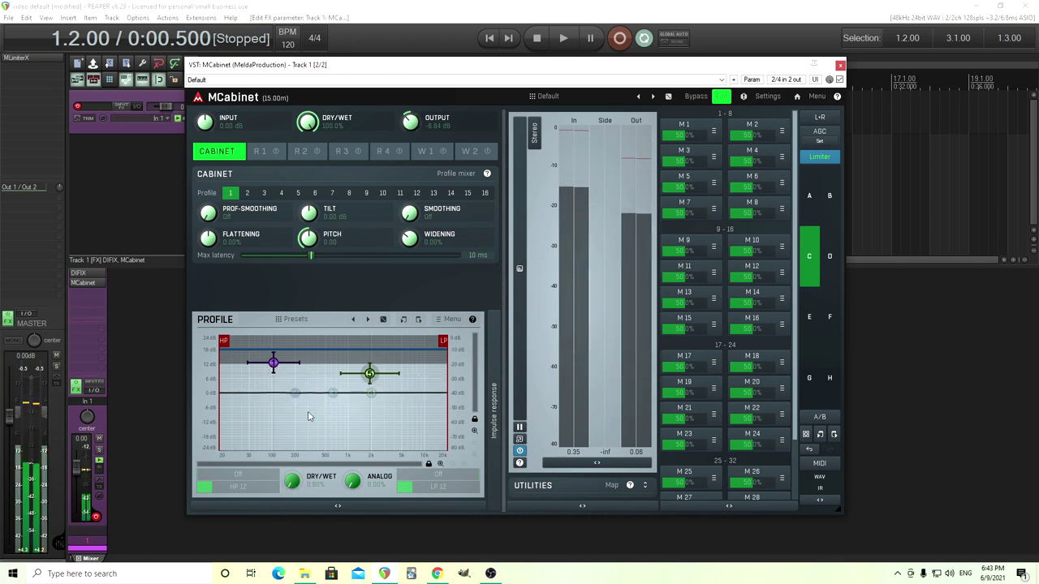
{"action": "double_click", "coordinate": [295, 480]}
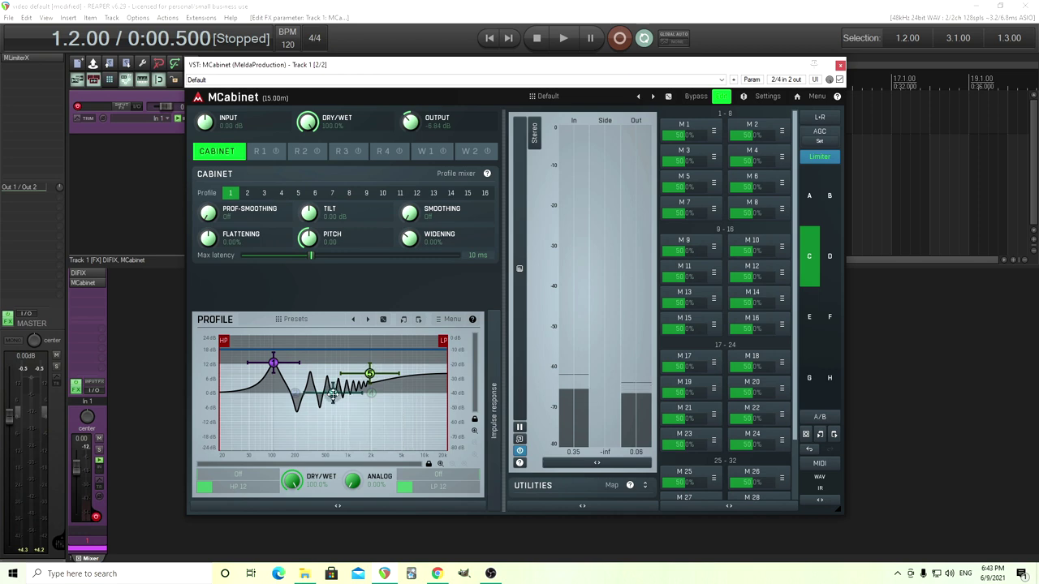
{"action": "mouse_move", "coordinate": [332, 394]}
{"action": "left_mouse_down"}
{"action": "mouse_move", "coordinate": [339, 406]}
{"action": "mouse_move", "coordinate": [330, 407]}
{"action": "left_mouse_up"}
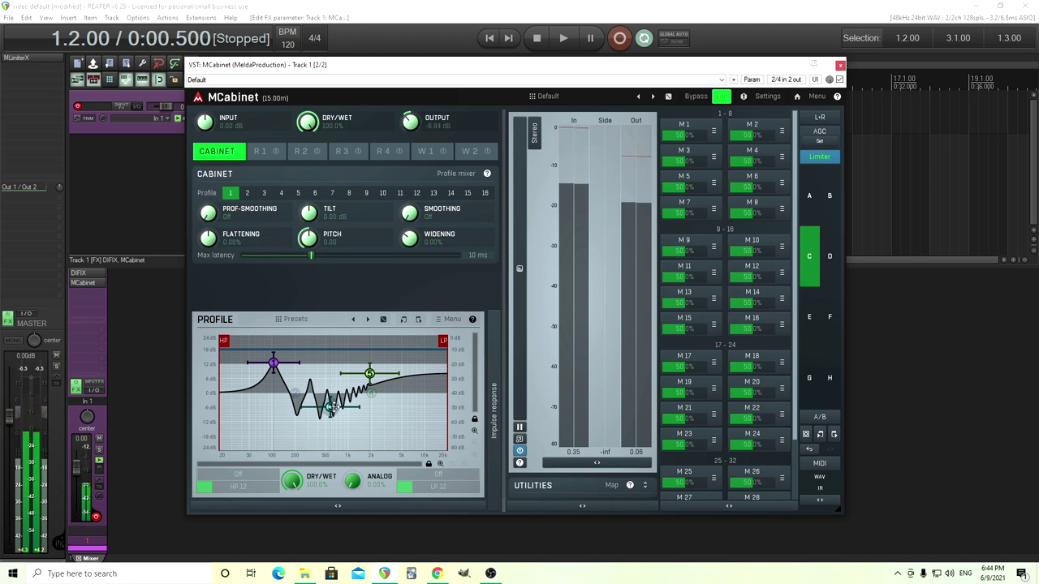
{"action": "left_click_drag", "start_coordinate": [331, 408], "coordinate": [330, 401]}
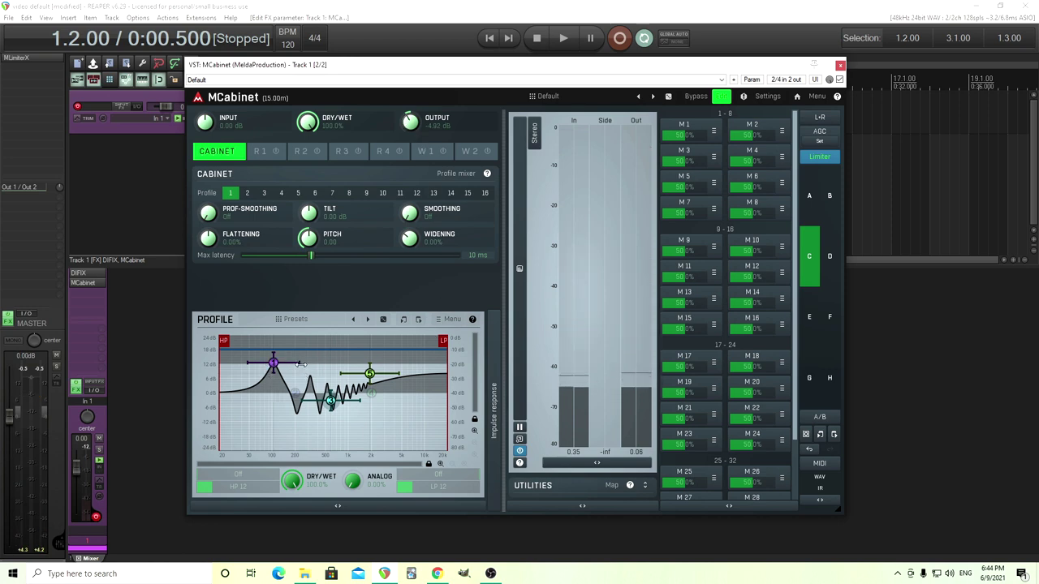
{"action": "left_click_drag", "start_coordinate": [273, 366], "coordinate": [273, 364]}
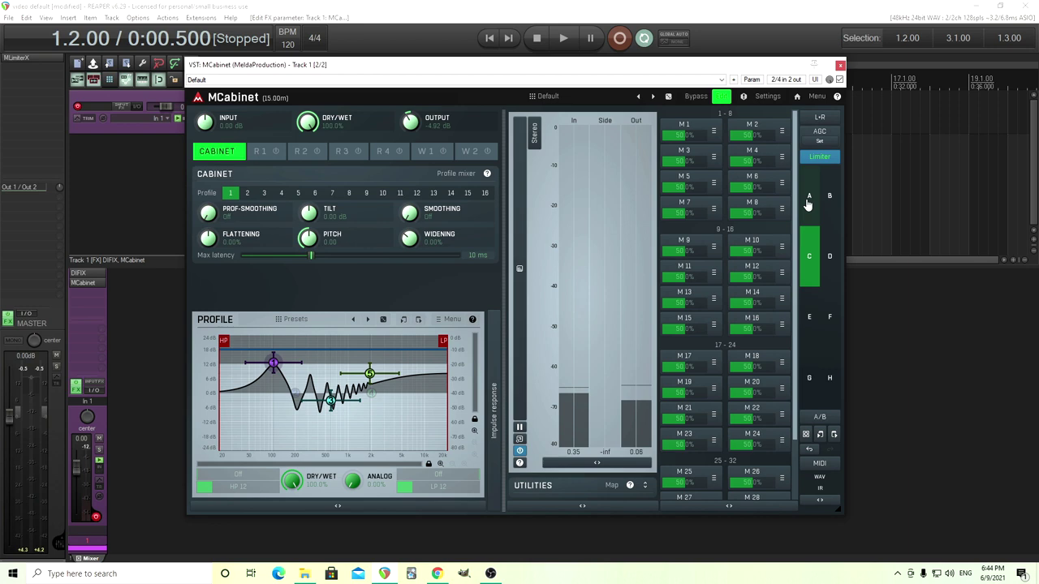
{"action": "left_click", "coordinate": [834, 216]}
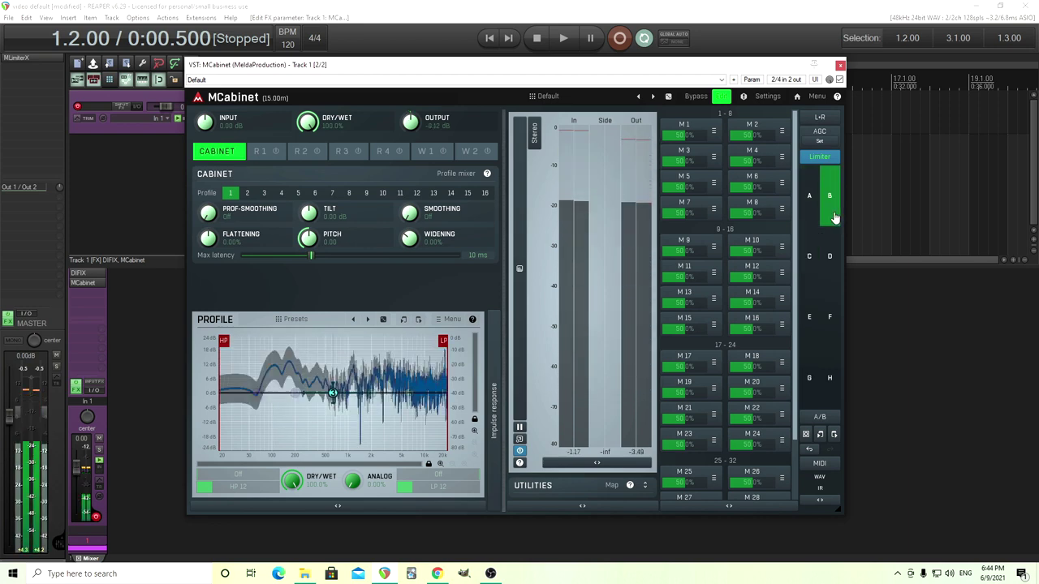
{"action": "left_click", "coordinate": [819, 257]}
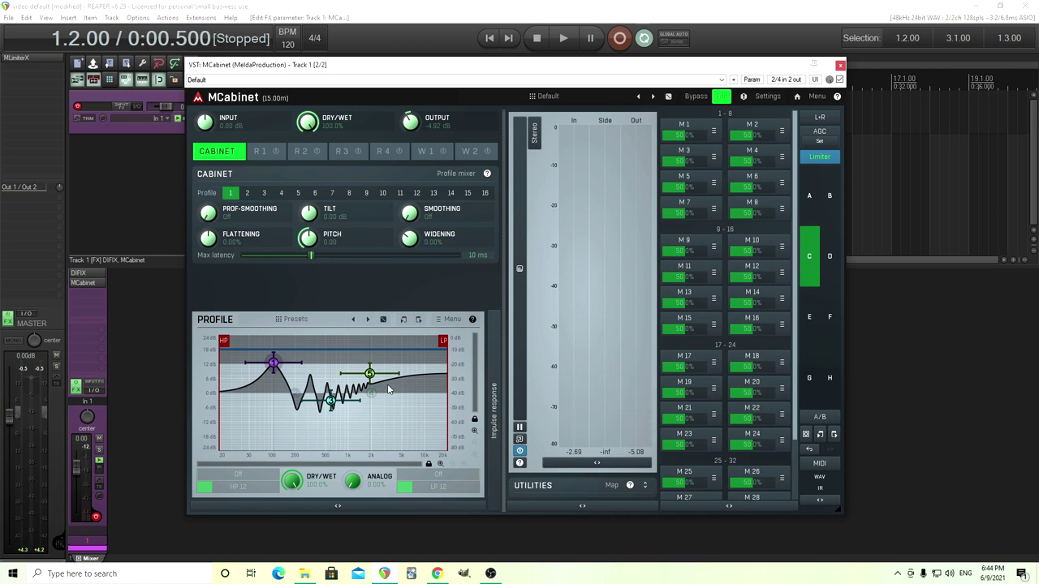
{"action": "left_click", "coordinate": [809, 196]}
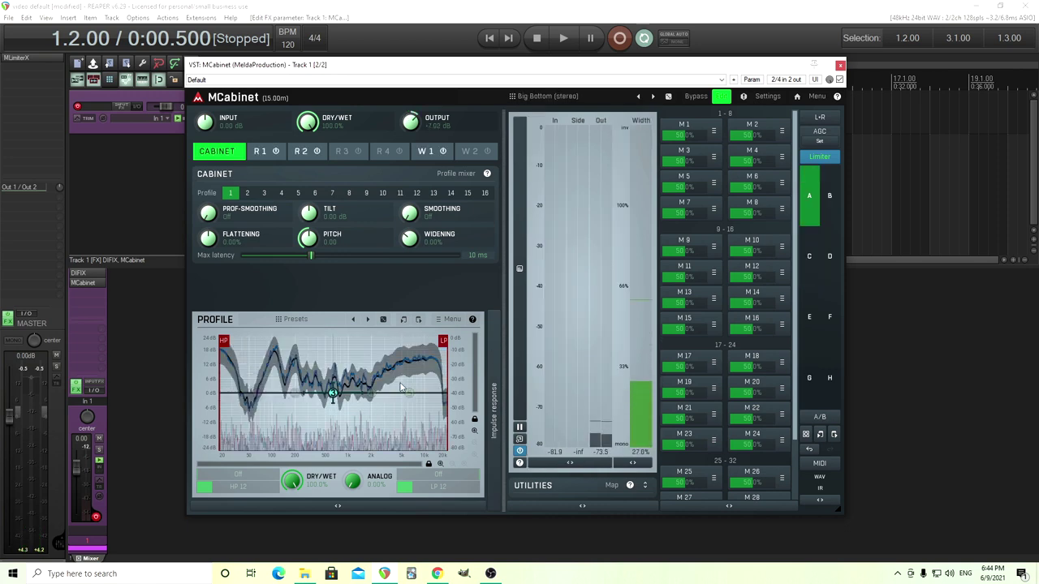
{"action": "left_click", "coordinate": [829, 207]}
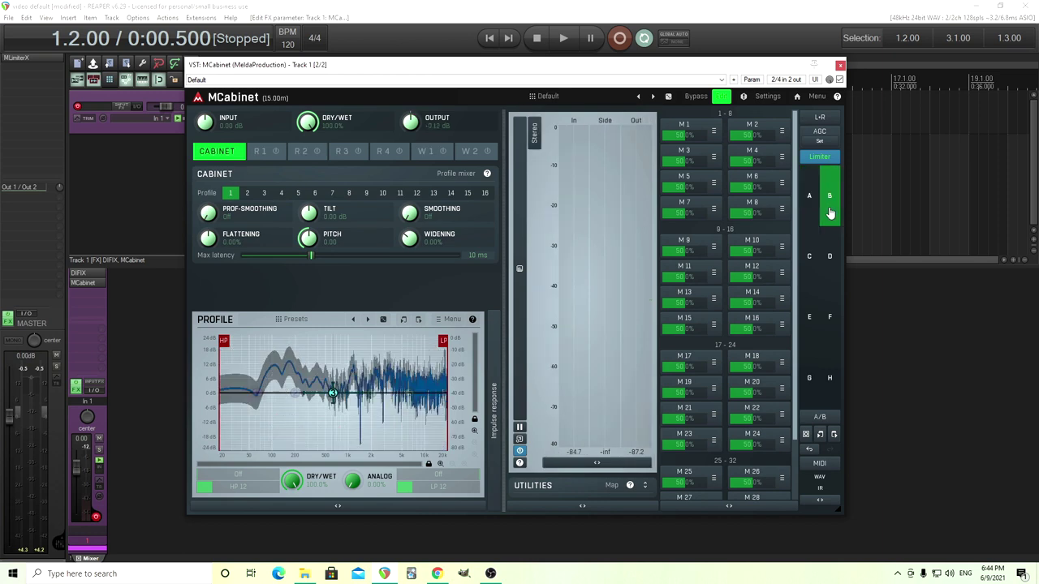
{"action": "left_click", "coordinate": [809, 272]}
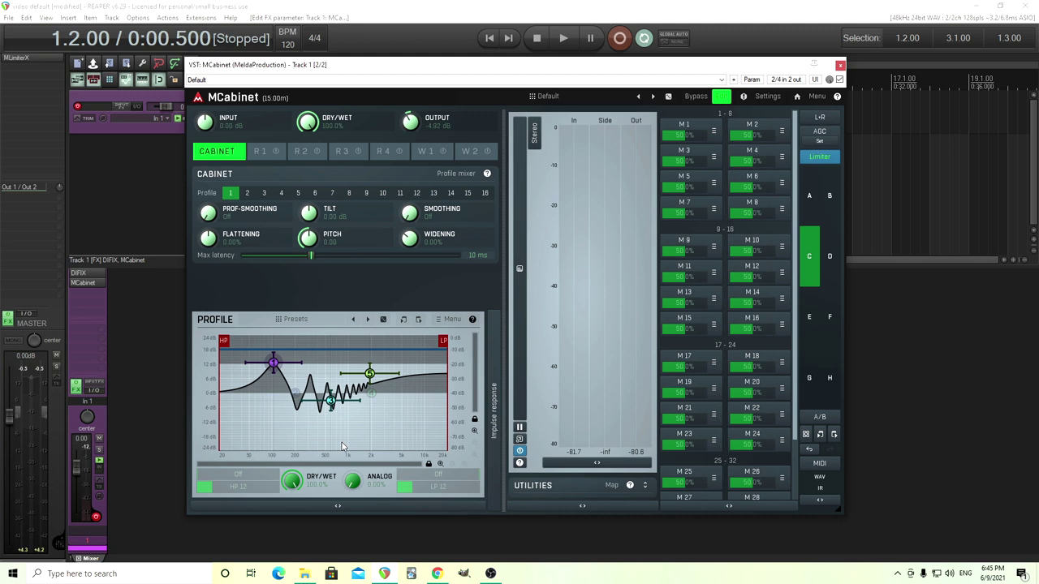
Set Resonator 1 to mono, audition algorithms B–E, choose C, and set smoothing around 29%.
{"action": "left_click", "coordinate": [263, 154]}
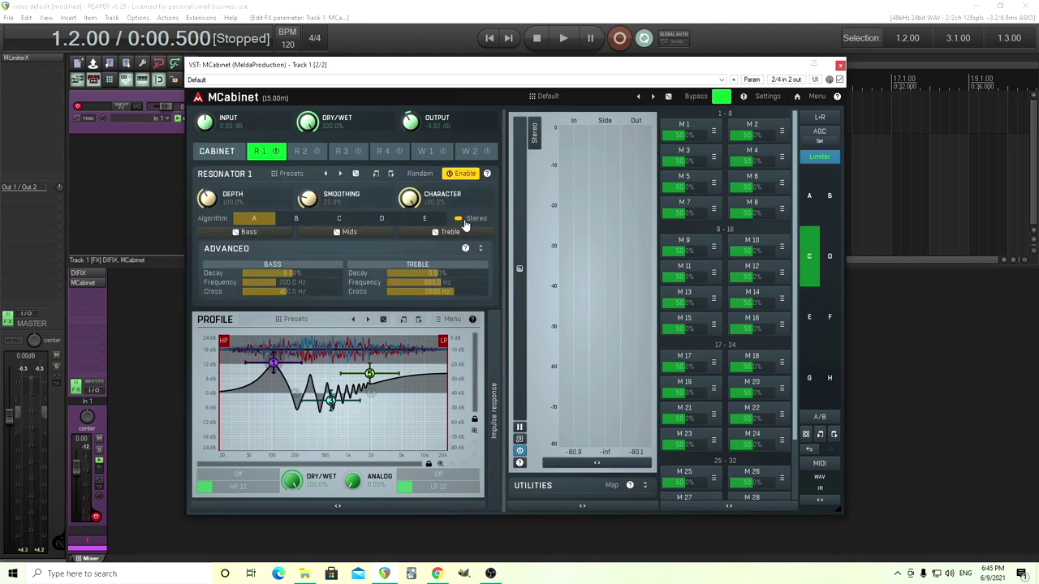
{"action": "left_click", "coordinate": [459, 219]}
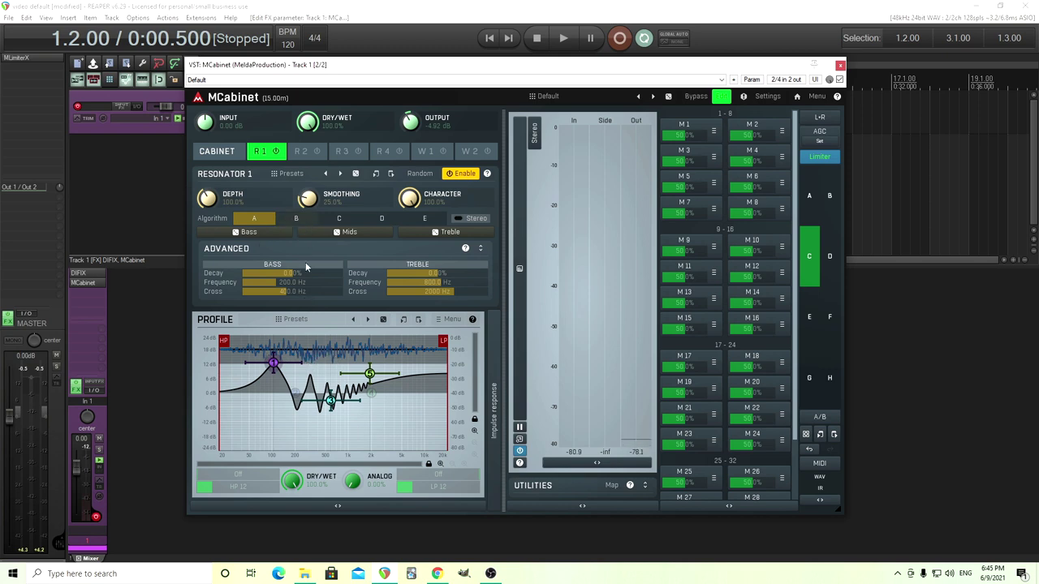
{"action": "left_click", "coordinate": [297, 220]}
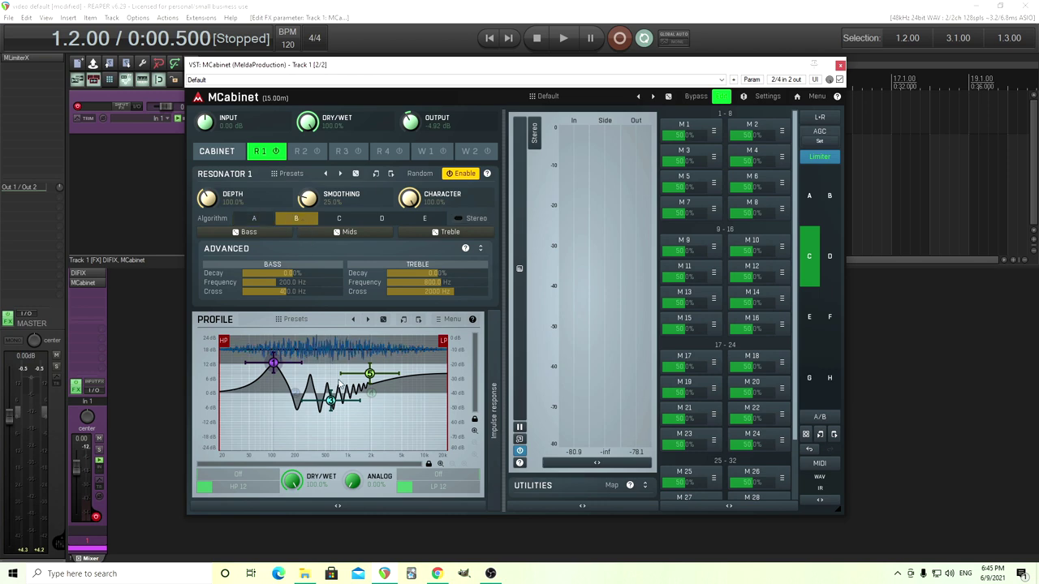
{"action": "left_click", "coordinate": [333, 221]}
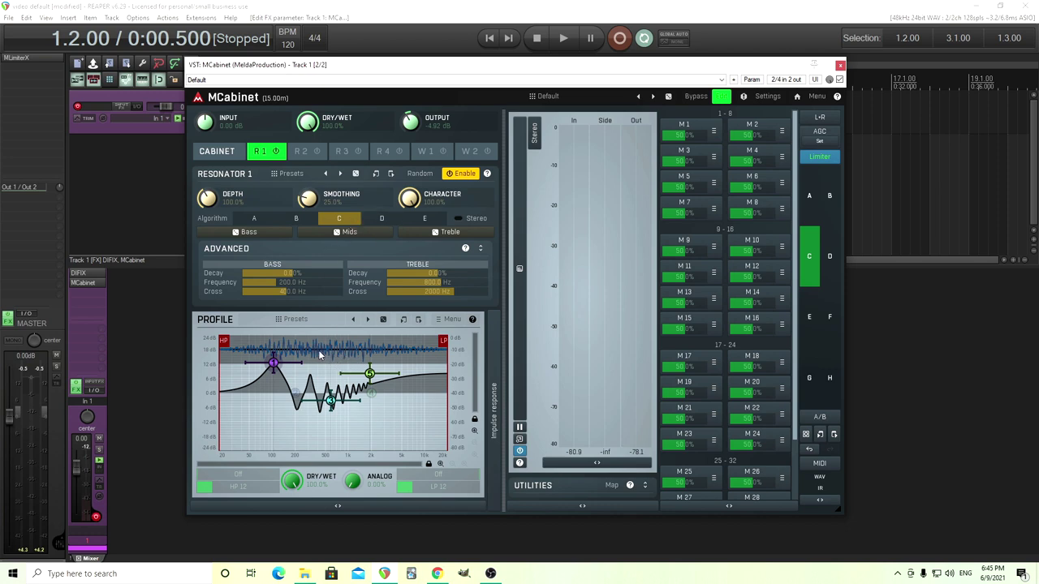
{"action": "left_click", "coordinate": [384, 219]}
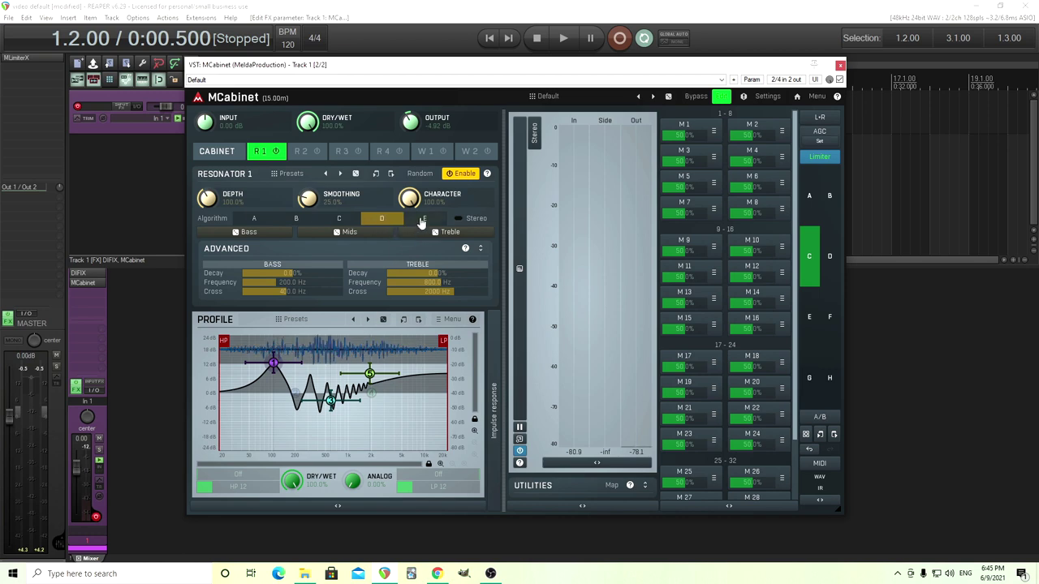
{"action": "left_click", "coordinate": [421, 221]}
{"action": "left_click", "coordinate": [341, 220]}
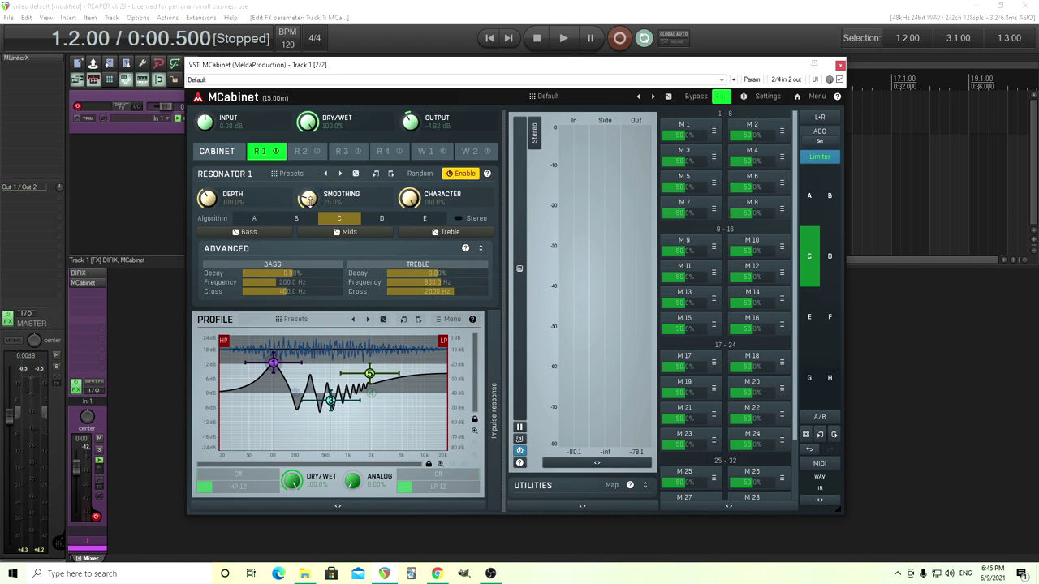
{"action": "left_click_drag", "start_coordinate": [308, 202], "coordinate": [308, 186]}
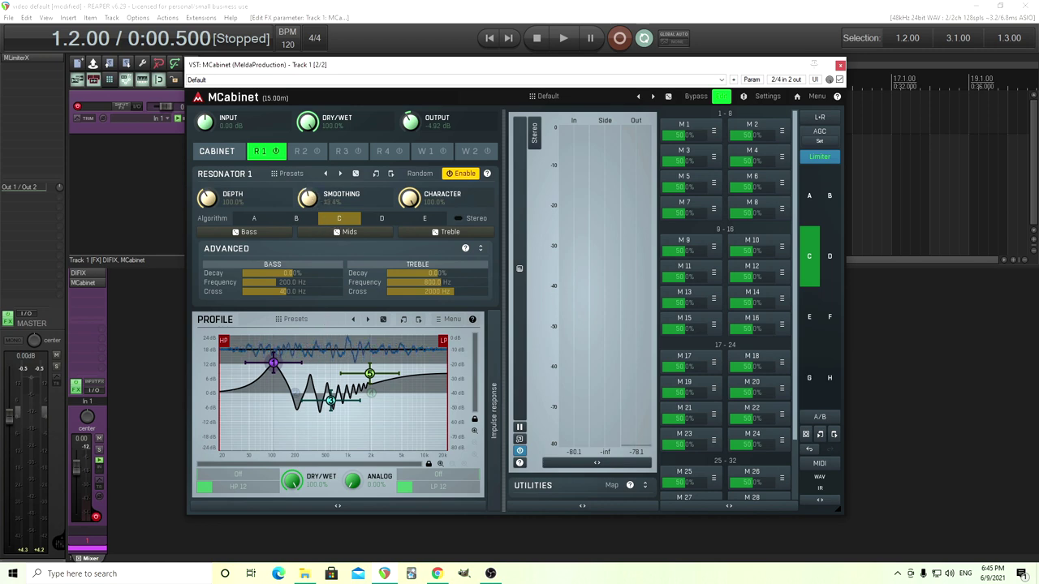
{"action": "left_click_drag", "start_coordinate": [309, 197], "coordinate": [309, 205]}
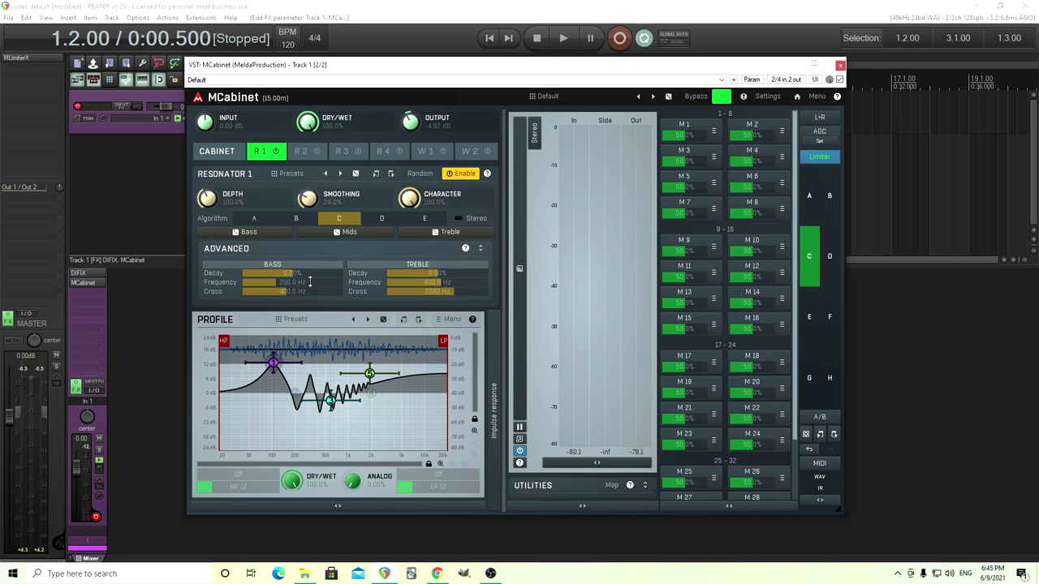
Compare with snapshot A, then set Resonator 1 bass decay to 268.8% and treble decay to -227.2%.
{"action": "left_click", "coordinate": [808, 196]}
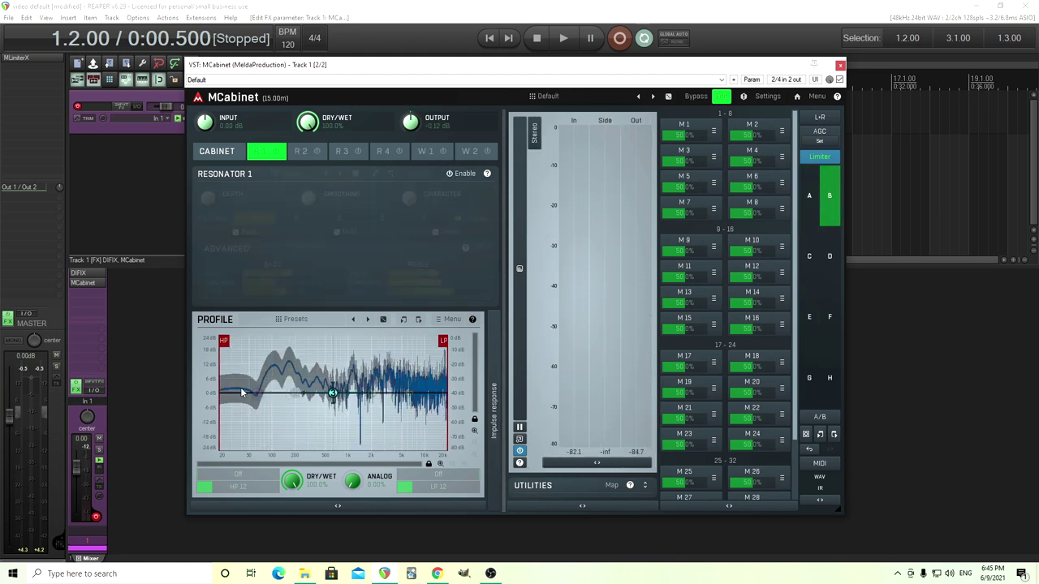
{"action": "left_click", "coordinate": [810, 264]}
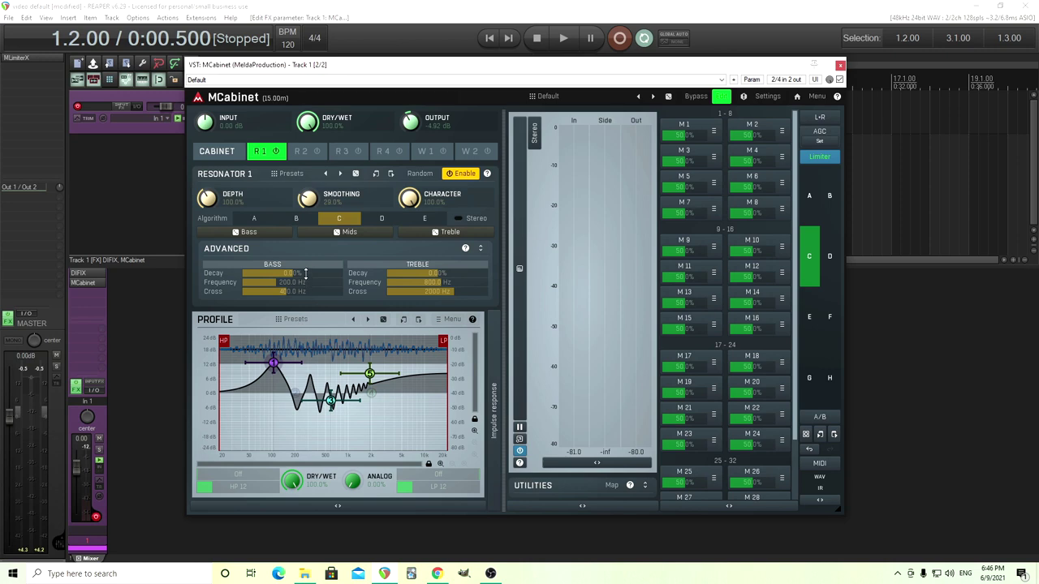
{"action": "left_click_drag", "start_coordinate": [297, 273], "coordinate": [315, 273]}
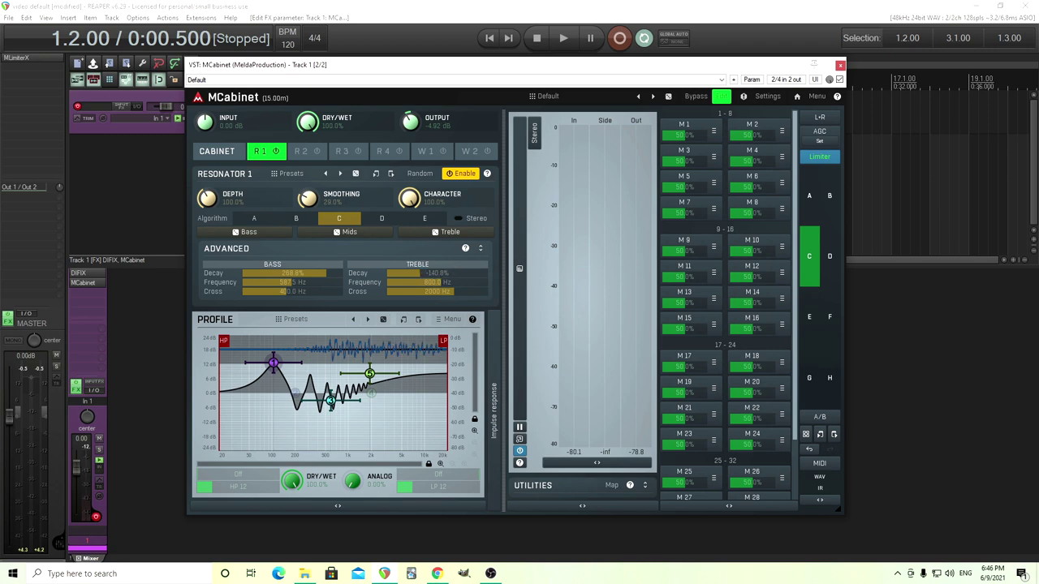
{"action": "double_click", "coordinate": [453, 273]}
{"action": "left_click_drag", "start_coordinate": [439, 275], "coordinate": [439, 302]}
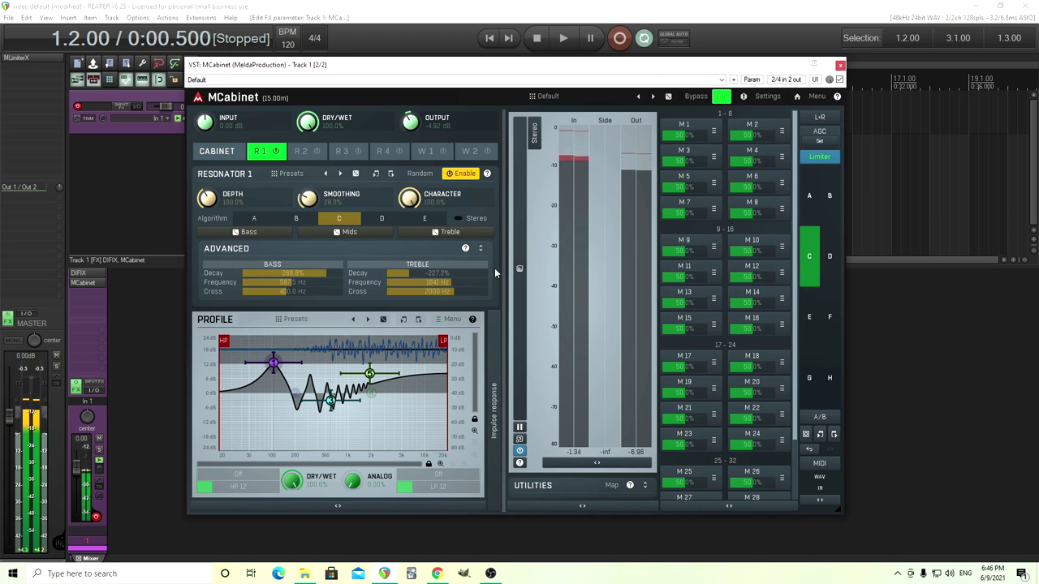
Compare Resonator 1 bypassed and active three times, leaving it enabled.
{"action": "left_click", "coordinate": [483, 176]}
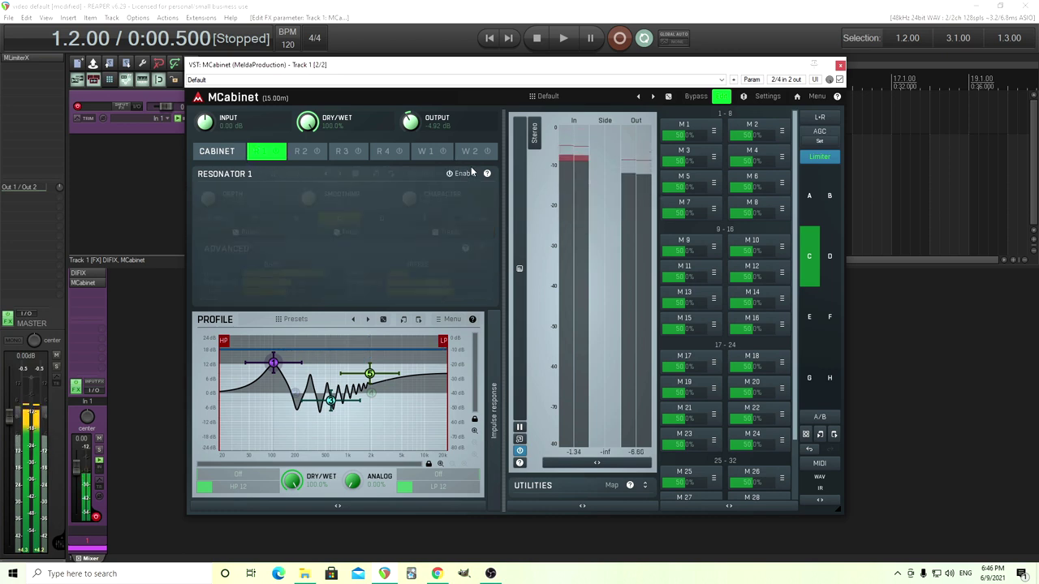
{"action": "left_click", "coordinate": [465, 176]}
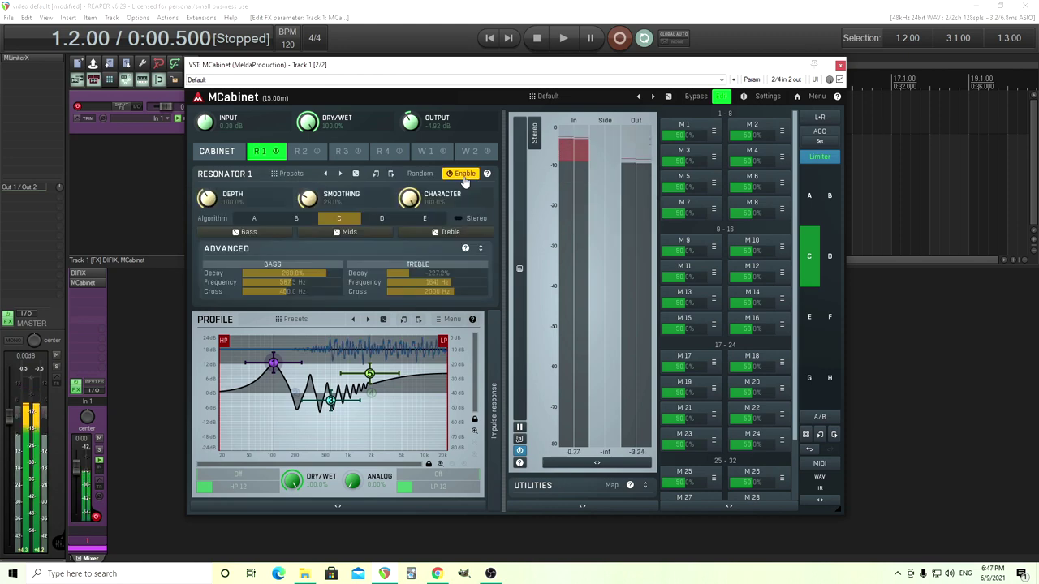
{"action": "left_click", "coordinate": [464, 175]}
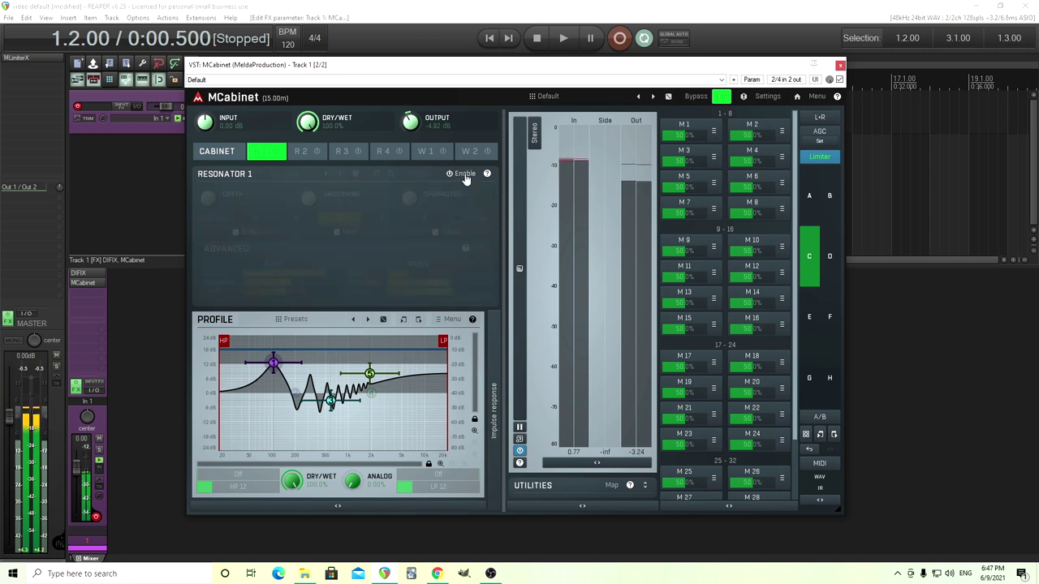
{"action": "left_click", "coordinate": [466, 176]}
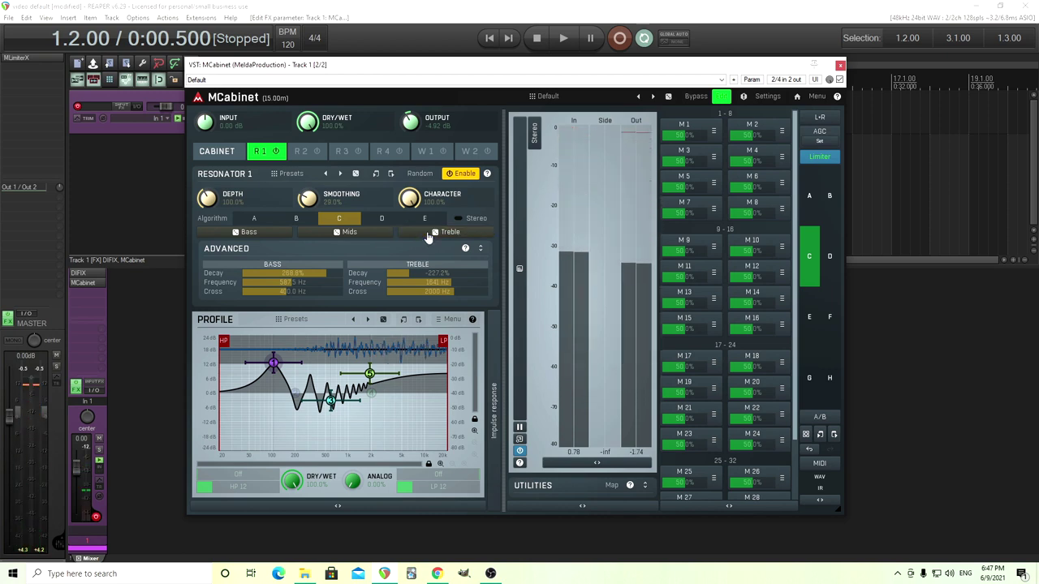
{"action": "left_click", "coordinate": [461, 173]}
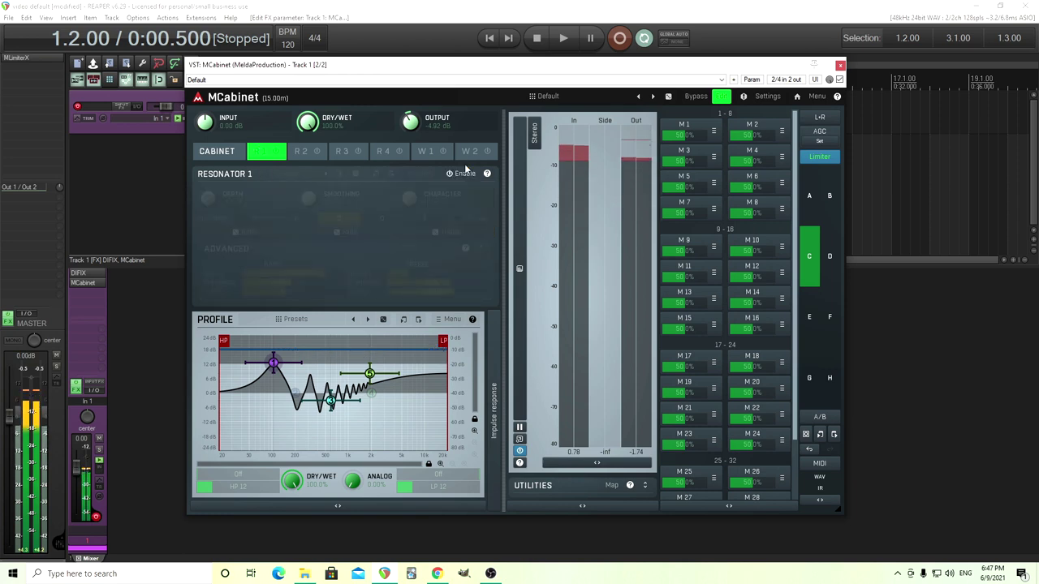
{"action": "left_click", "coordinate": [468, 174]}
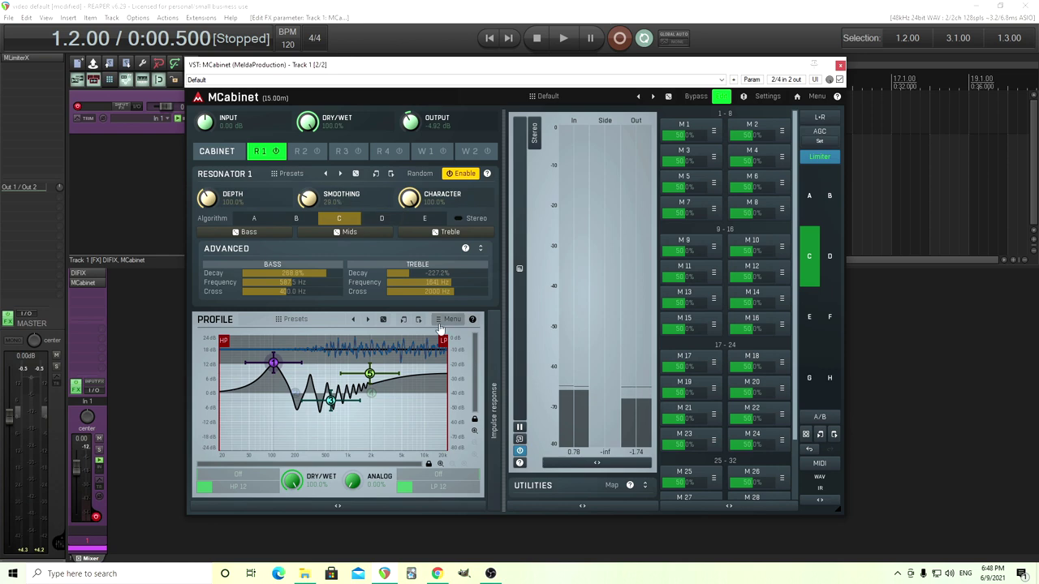
Enable Resonator 2 and switch it from stereo to mono.
{"action": "left_click", "coordinate": [302, 152]}
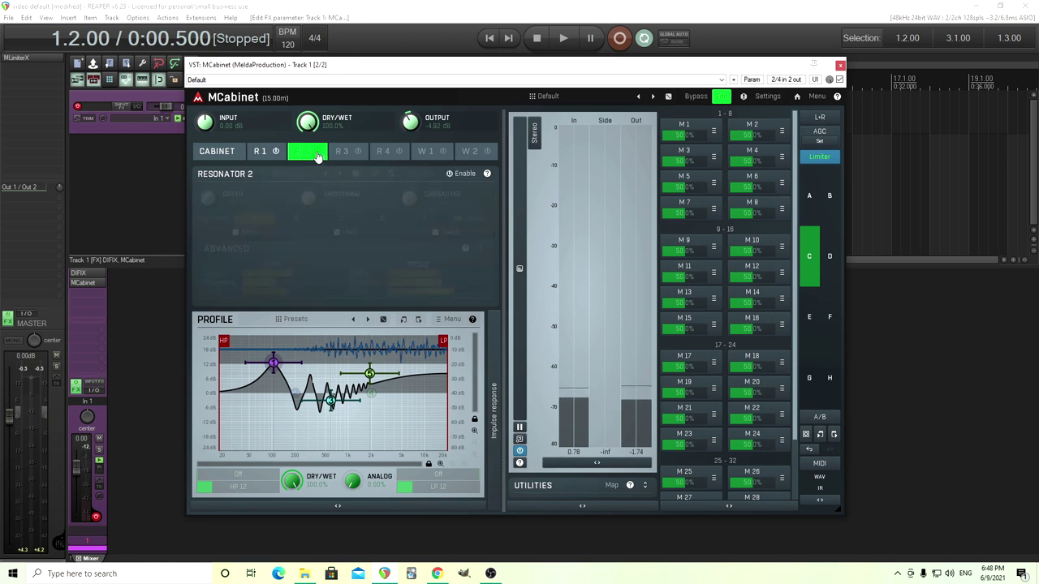
{"action": "left_click", "coordinate": [317, 152]}
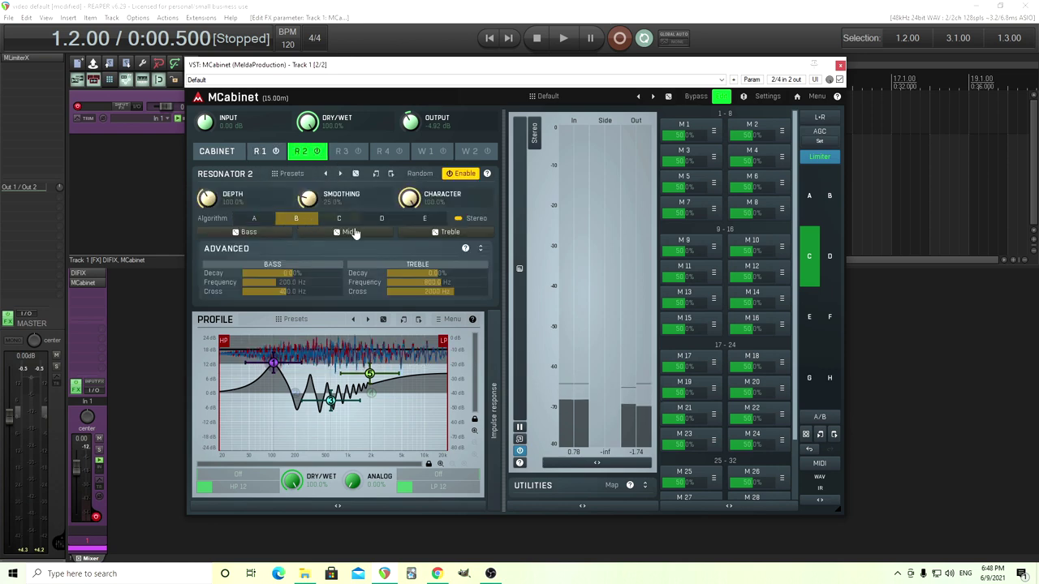
{"action": "left_click", "coordinate": [475, 221]}
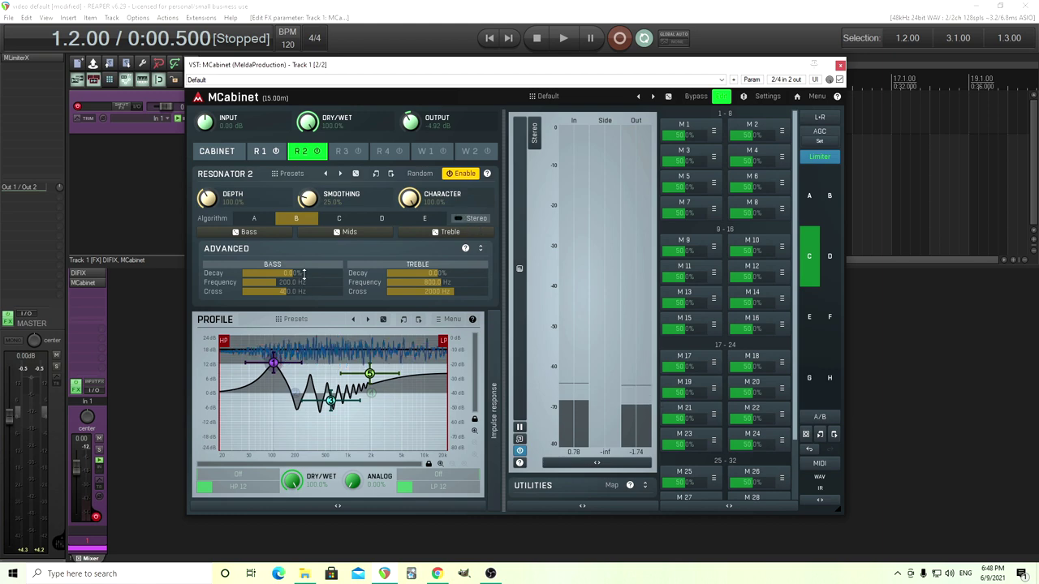
Raise Resonator 2's bass decay and bass frequency to about 1309 Hz, keeping cross at 400 Hz.
{"action": "left_click_drag", "start_coordinate": [304, 276], "coordinate": [303, 211]}
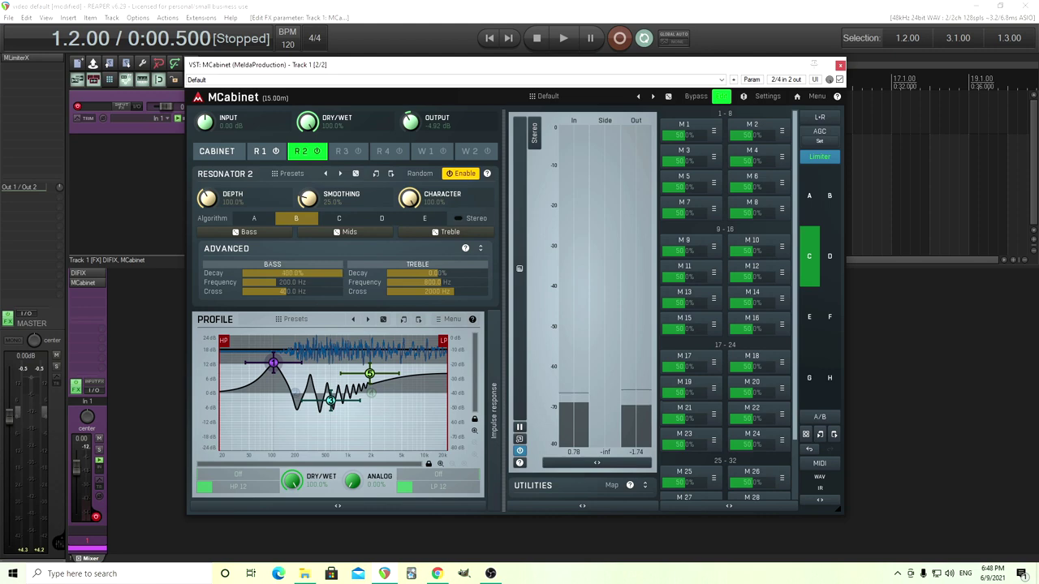
{"action": "left_click_drag", "start_coordinate": [311, 281], "coordinate": [312, 239]}
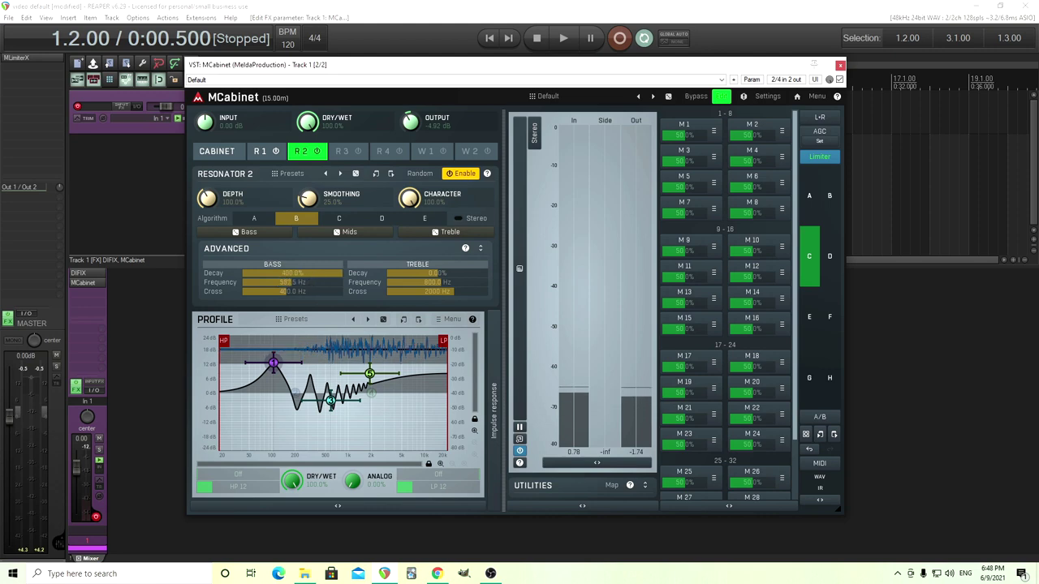
{"action": "left_click_drag", "start_coordinate": [316, 290], "coordinate": [316, 244]}
{"action": "double_click", "coordinate": [316, 292]}
{"action": "left_click_drag", "start_coordinate": [313, 282], "coordinate": [312, 244]}
{"action": "left_click_drag", "start_coordinate": [316, 283], "coordinate": [316, 292]}
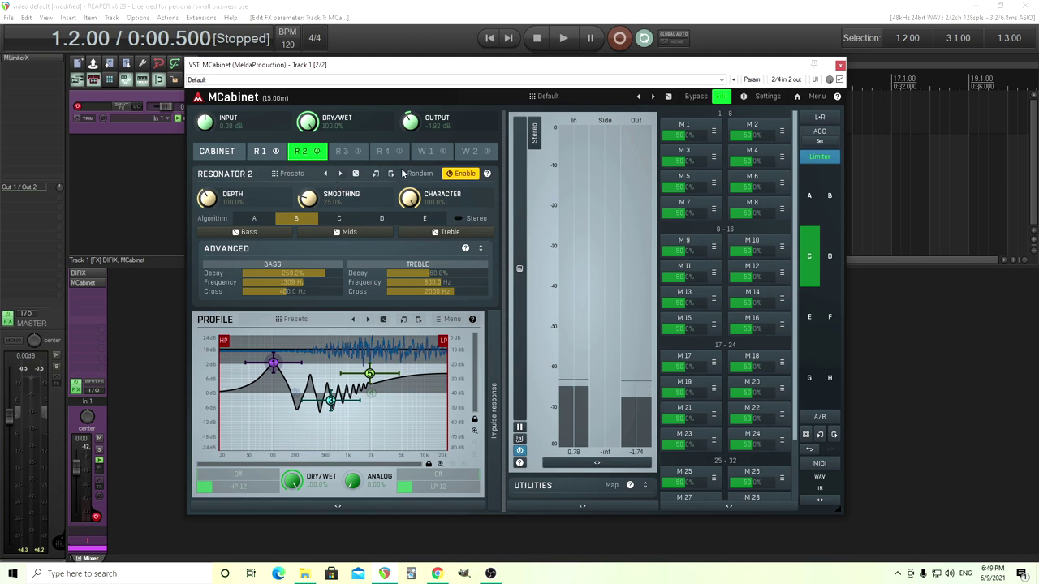
Enable Widener 1 and lower its depth to about 34.8%.
{"action": "left_click", "coordinate": [426, 153]}
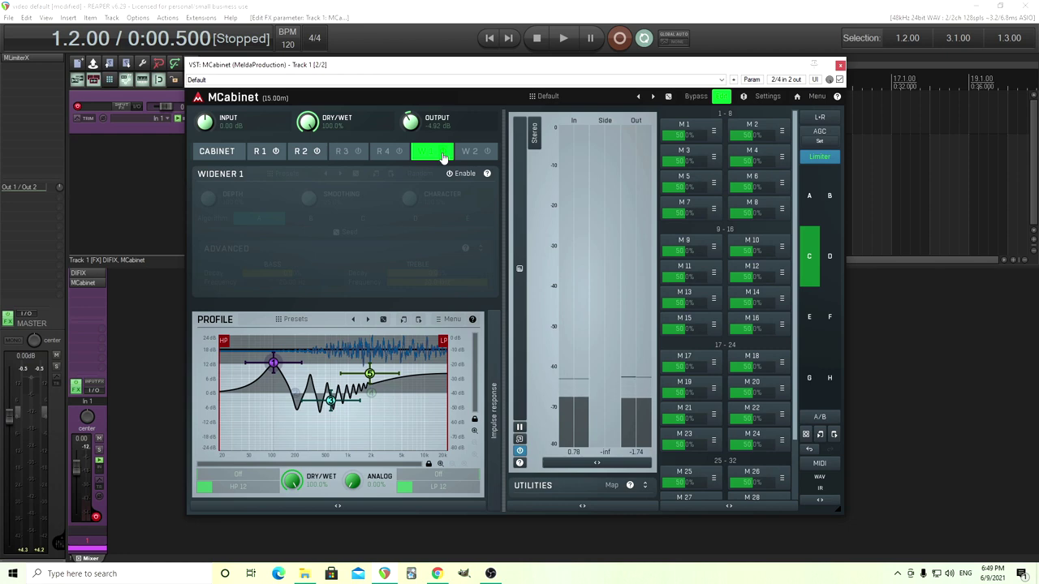
{"action": "left_click", "coordinate": [443, 153]}
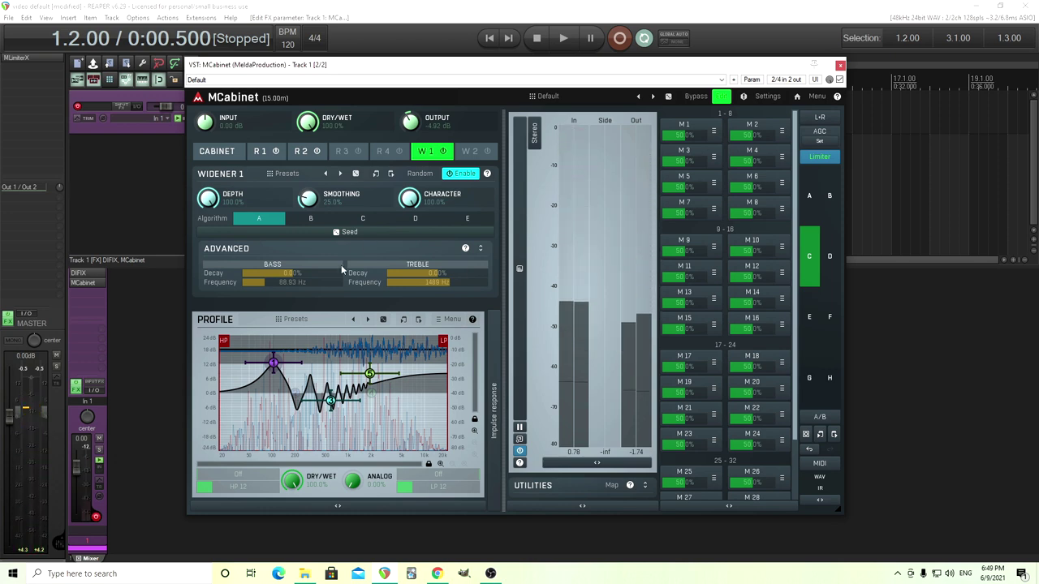
{"action": "left_click_drag", "start_coordinate": [208, 198], "coordinate": [208, 236]}
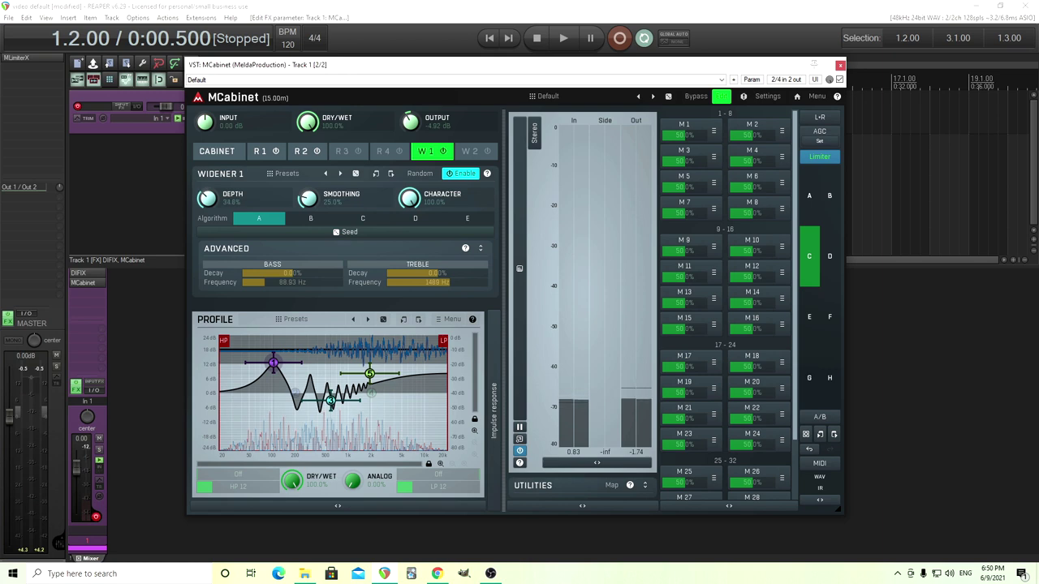
Set the cabinet widening to Mono and lower Resonator 2's depth slightly.
{"action": "left_click", "coordinate": [216, 151]}
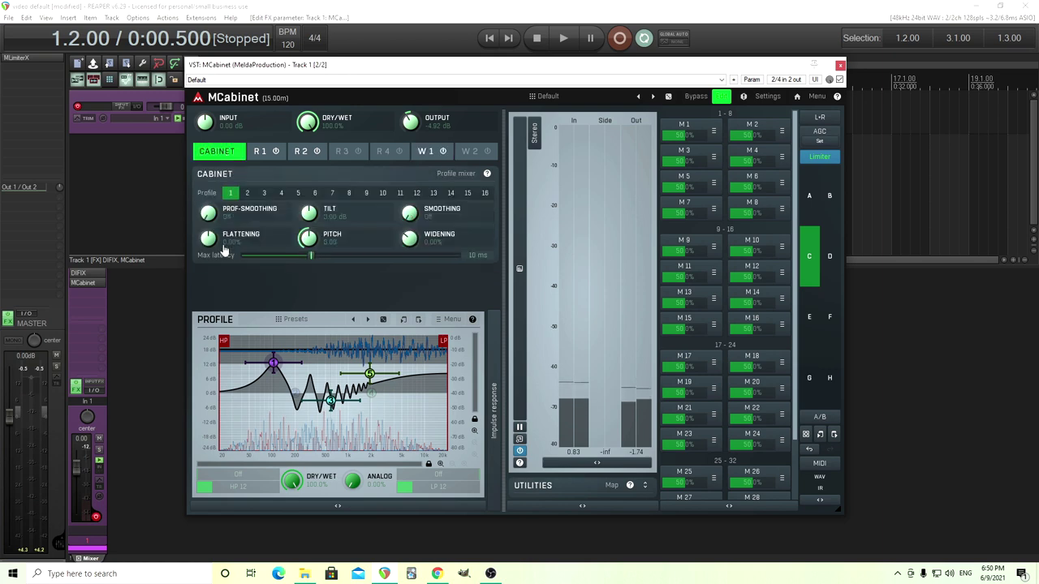
{"action": "left_click_drag", "start_coordinate": [409, 237], "coordinate": [412, 240]}
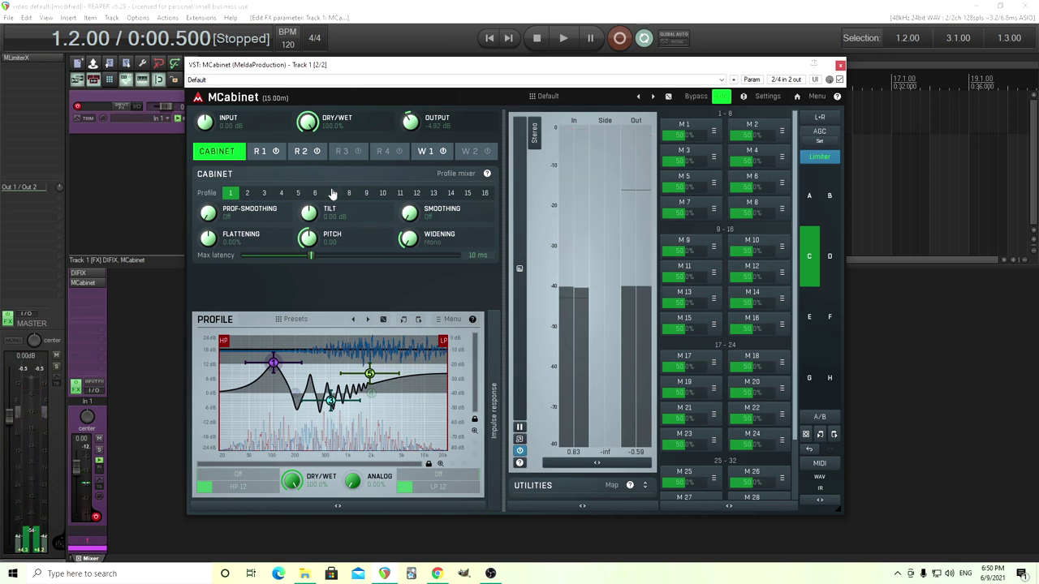
{"action": "left_click", "coordinate": [307, 152]}
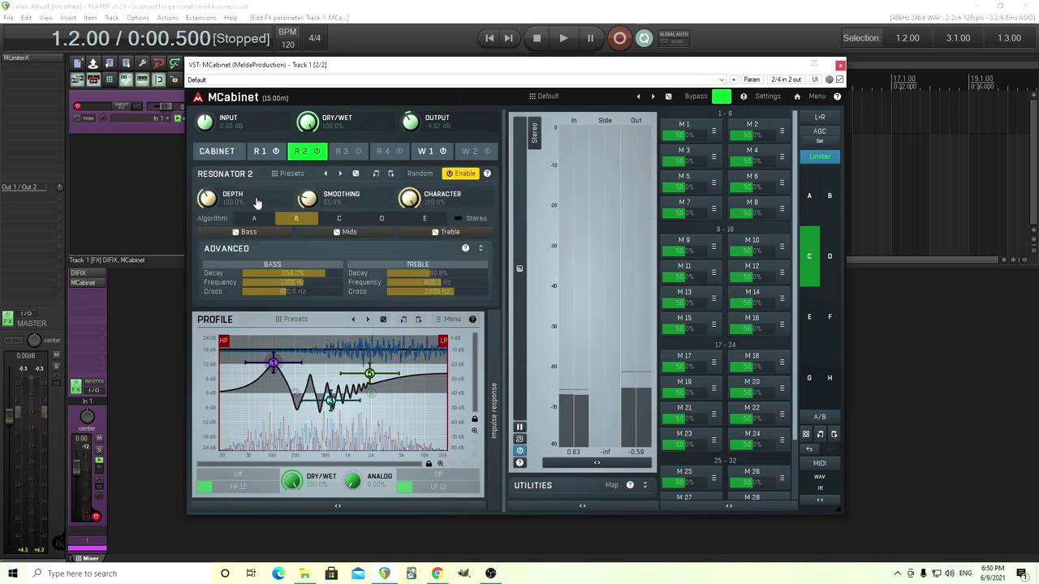
{"action": "mouse_move", "coordinate": [207, 198]}
{"action": "left_mouse_down"}
{"action": "mouse_move", "coordinate": [206, 219]}
{"action": "mouse_move", "coordinate": [208, 206]}
{"action": "left_mouse_up"}
{"action": "left_click", "coordinate": [260, 152]}
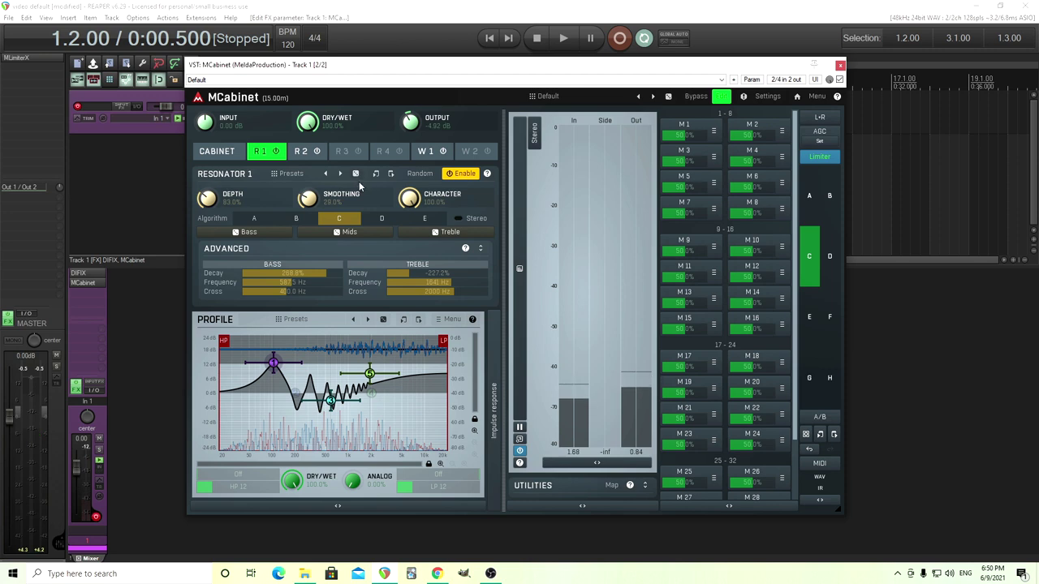
Try brighter and darker cabinet tilts, then settle the tilt nearly flat.
{"action": "left_click", "coordinate": [231, 153]}
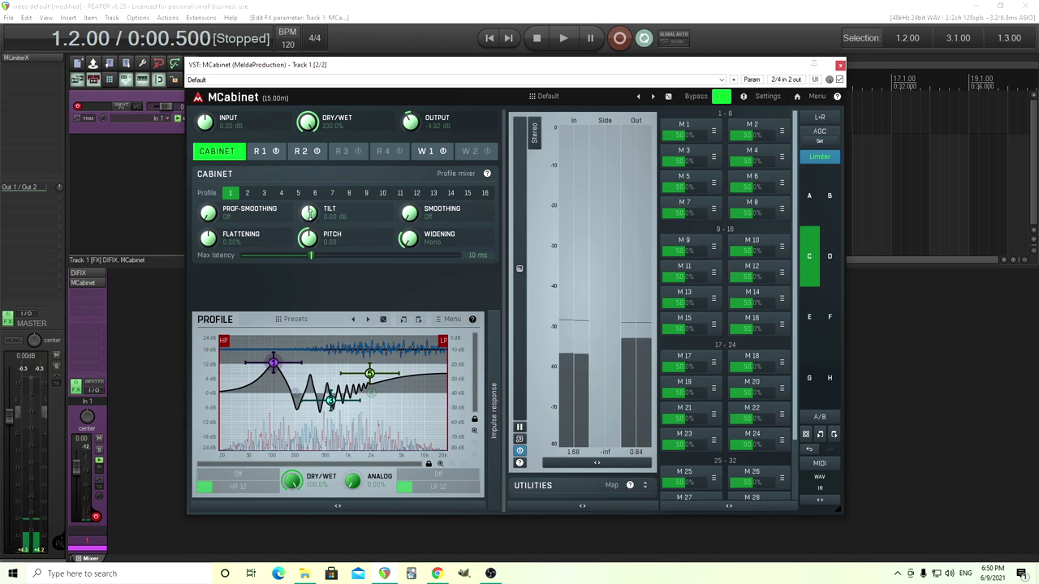
{"action": "left_click_drag", "start_coordinate": [309, 213], "coordinate": [309, 194]}
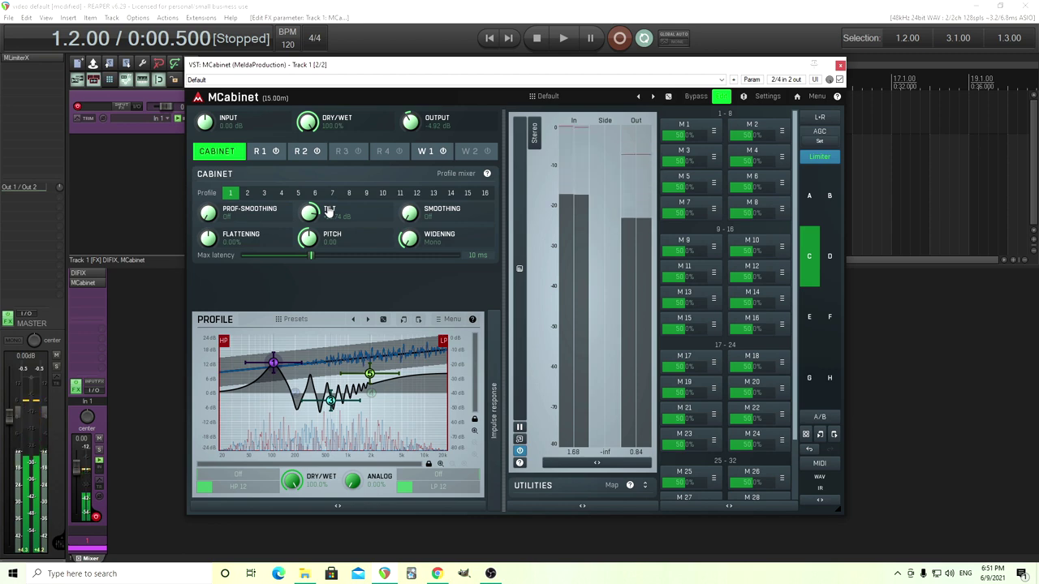
{"action": "left_click_drag", "start_coordinate": [327, 212], "coordinate": [327, 250]}
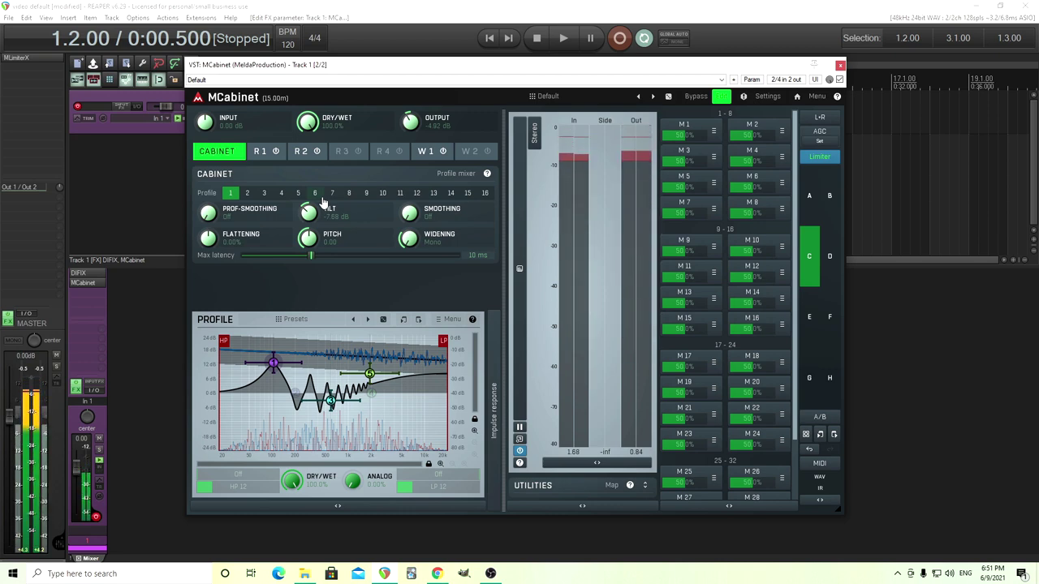
{"action": "left_click_drag", "start_coordinate": [322, 201], "coordinate": [325, 254]}
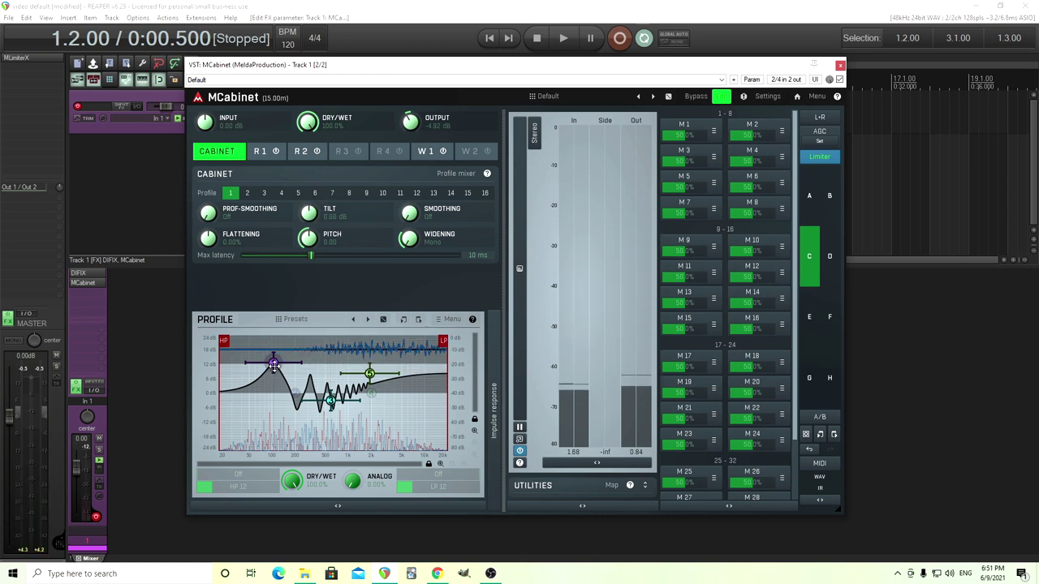
In profile band 1's settings, tweak the frequency and set harmonics semitones to about 8.24.
{"action": "double_click", "coordinate": [273, 364]}
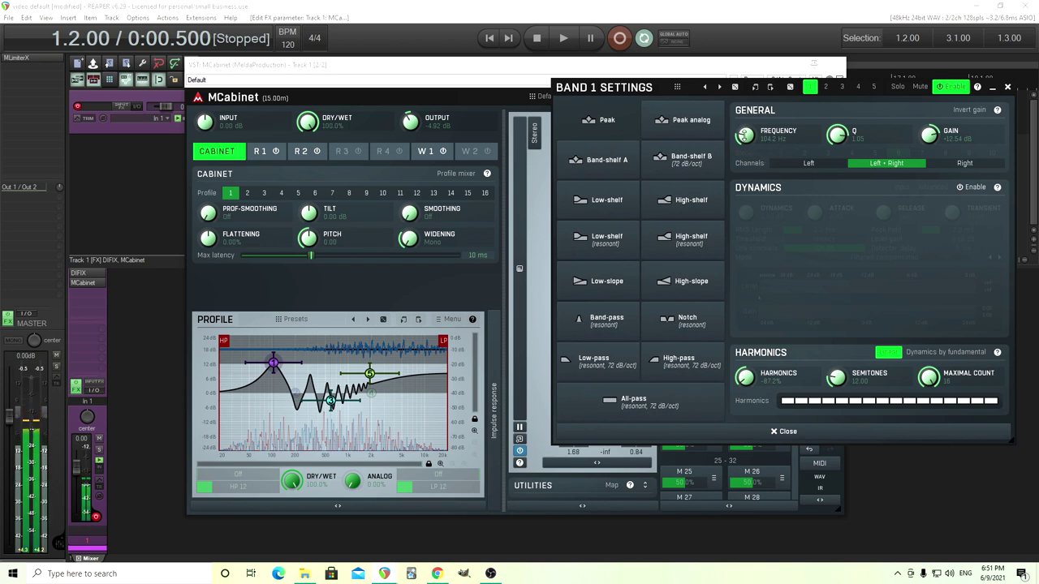
{"action": "scroll", "coordinate": [744, 135], "scroll_direction": "up", "scroll_amount": 3}
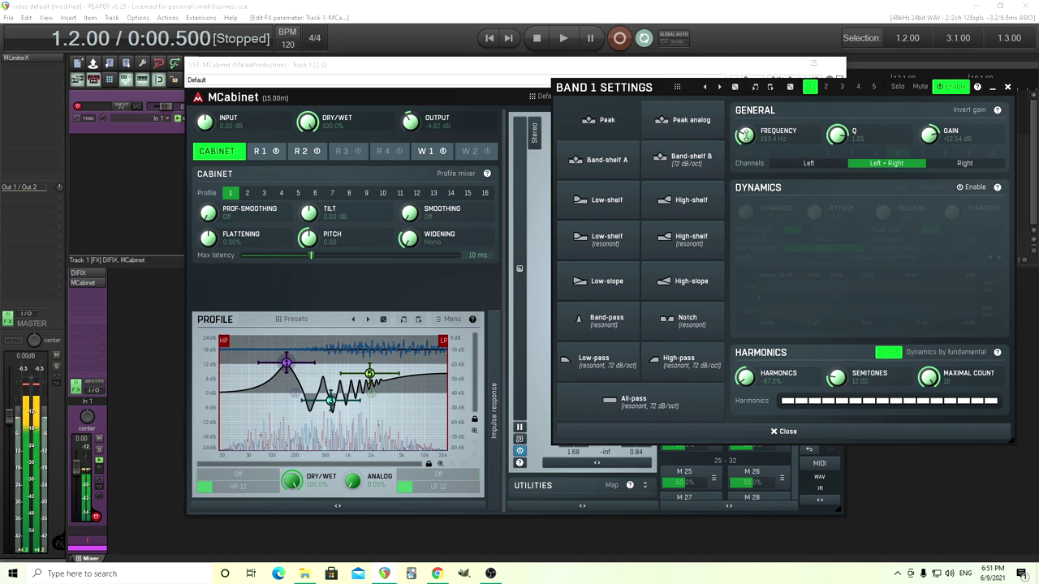
{"action": "scroll", "coordinate": [768, 134], "scroll_direction": "up", "scroll_amount": 1}
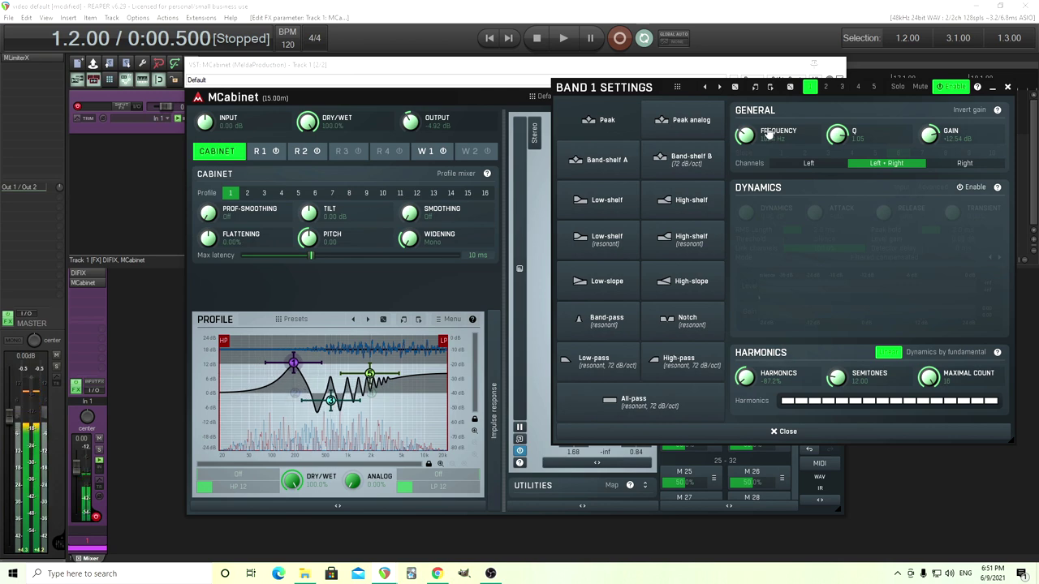
{"action": "scroll", "coordinate": [747, 132], "scroll_direction": "down", "scroll_amount": 3}
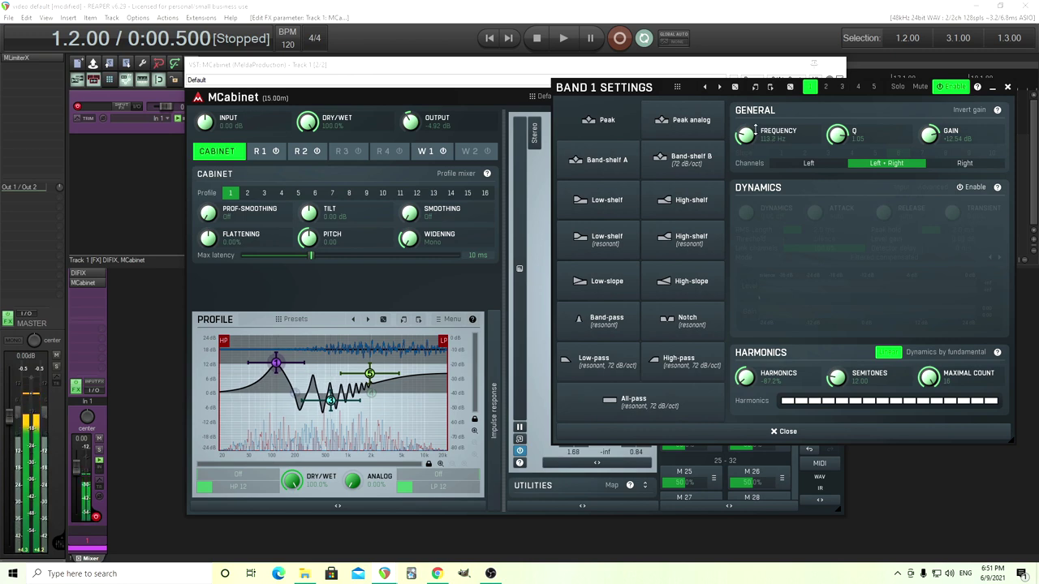
{"action": "scroll", "coordinate": [745, 135], "scroll_direction": "down", "scroll_amount": 1}
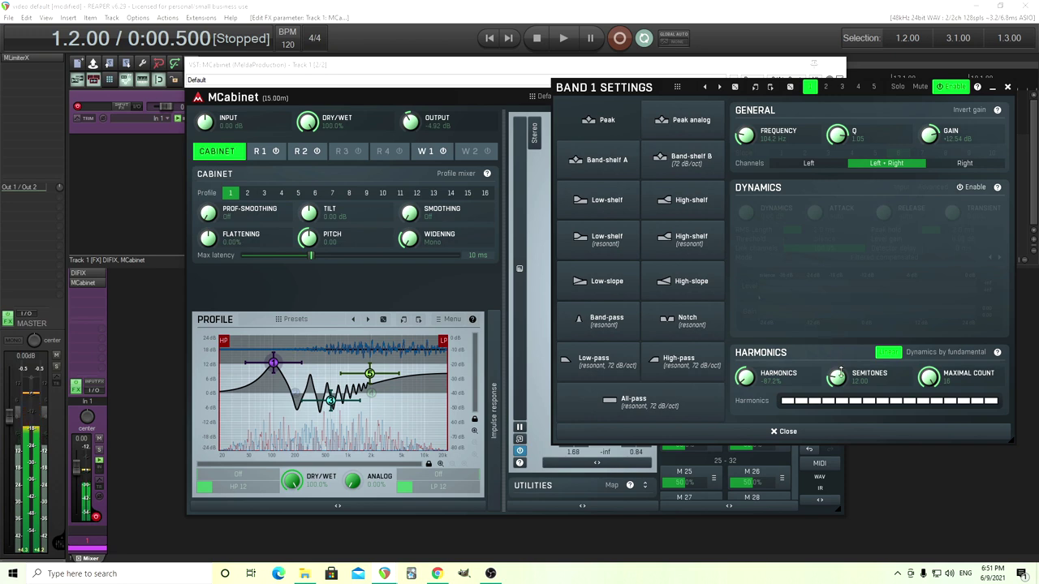
{"action": "left_click_drag", "start_coordinate": [836, 377], "coordinate": [836, 367]}
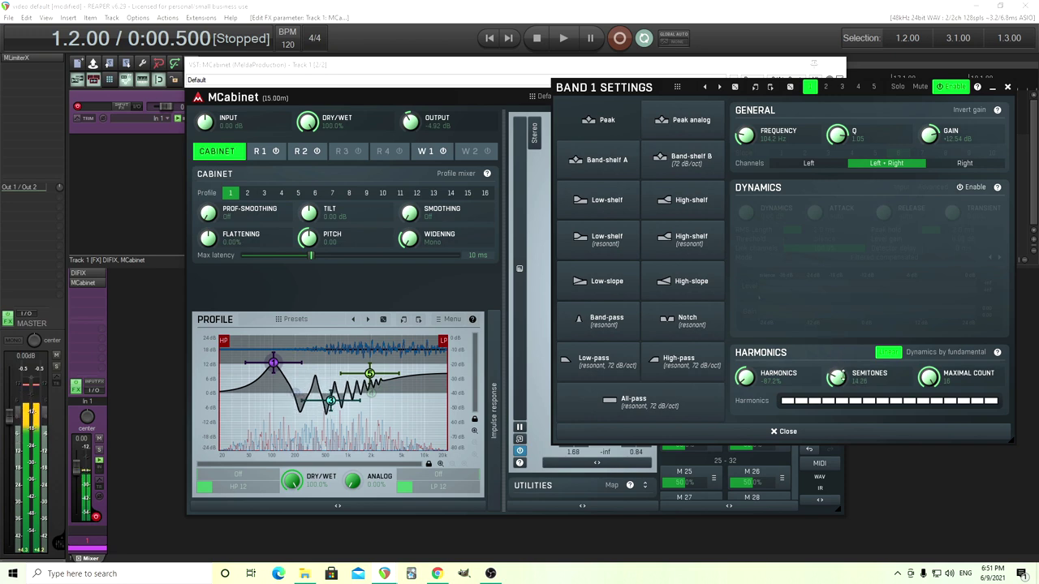
{"action": "left_click_drag", "start_coordinate": [839, 376], "coordinate": [839, 377]}
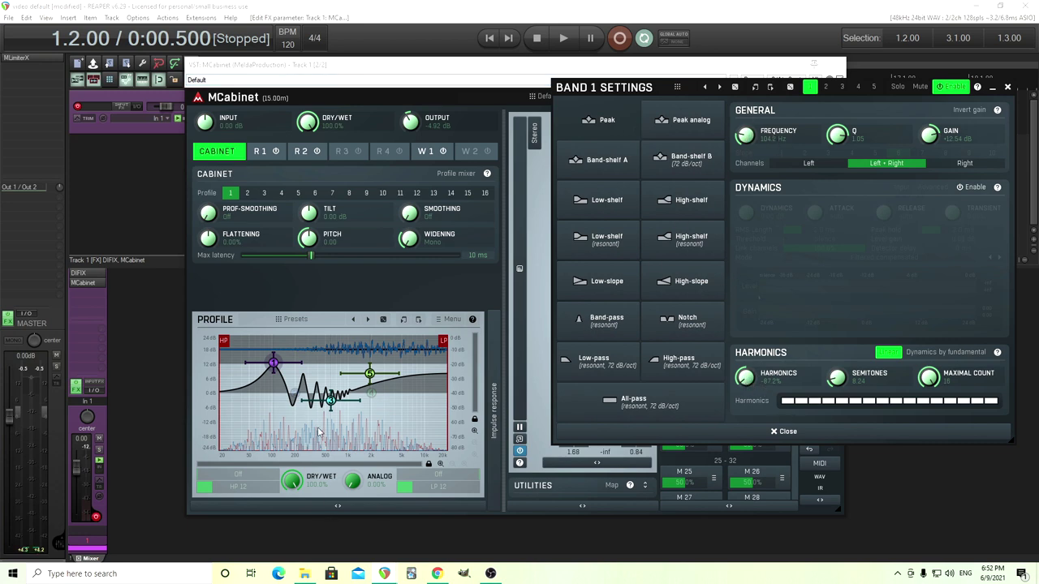
{"action": "left_click", "coordinate": [783, 431]}
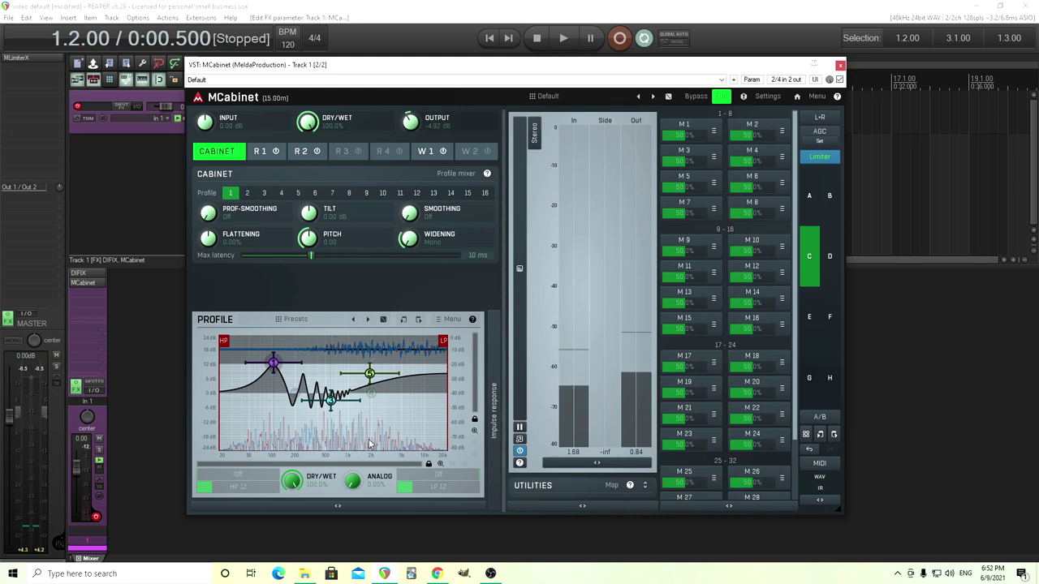
{"action": "left_click", "coordinate": [453, 320]}
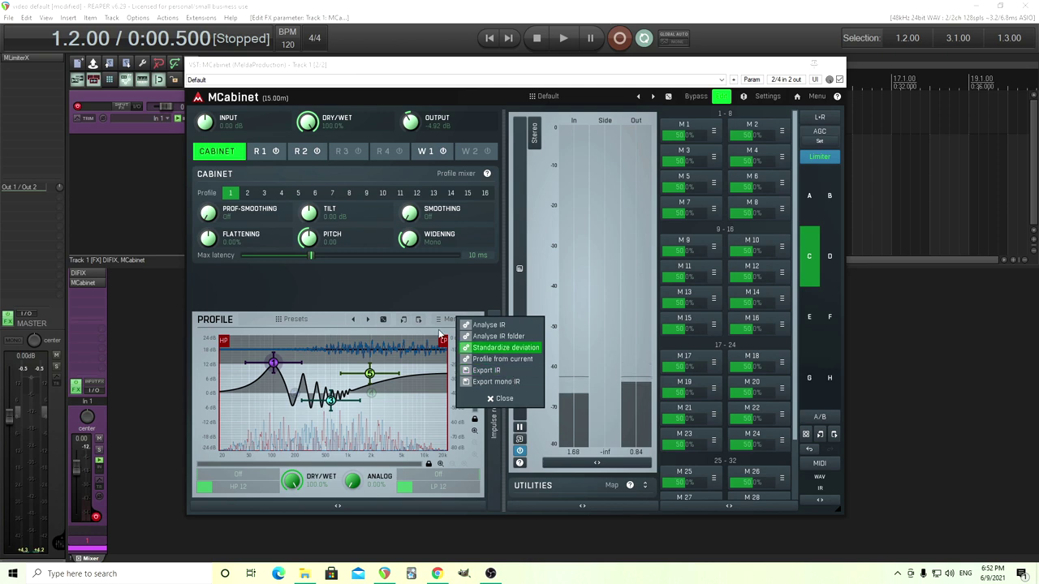
{"action": "left_click", "coordinate": [362, 276]}
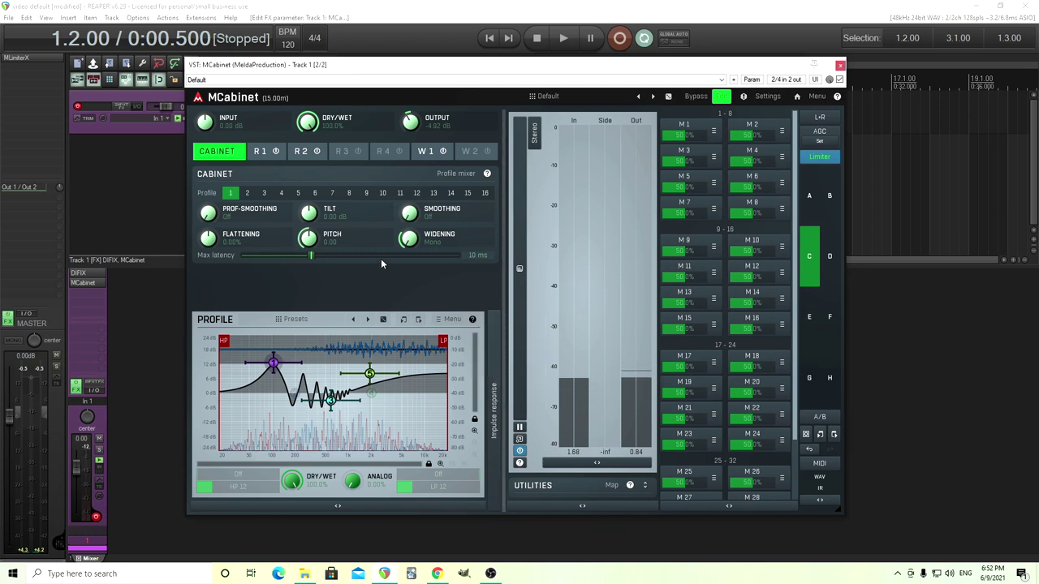